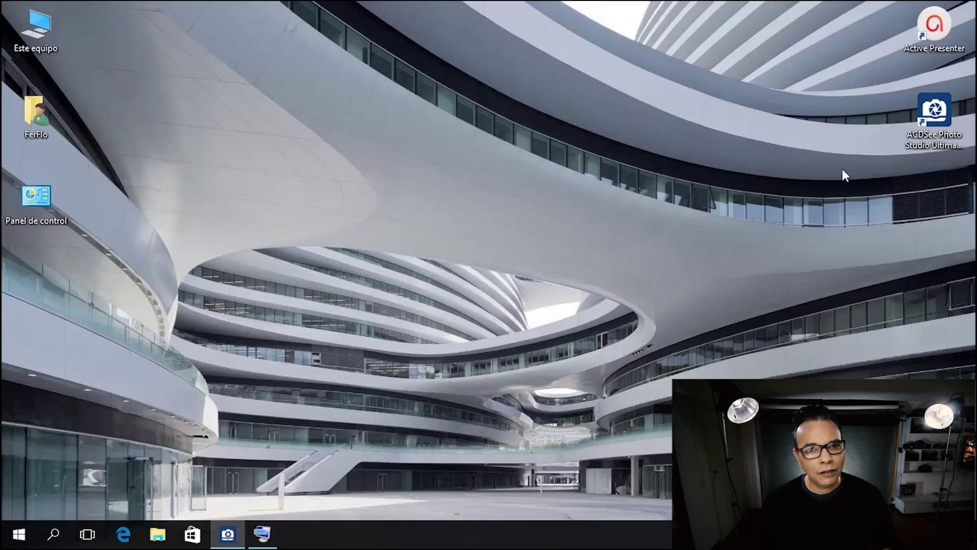
- Launch ACDSee Photo Studio Ultimate and view the sorting options for the image bank
{"action": "double_click", "coordinate": [934, 115]}
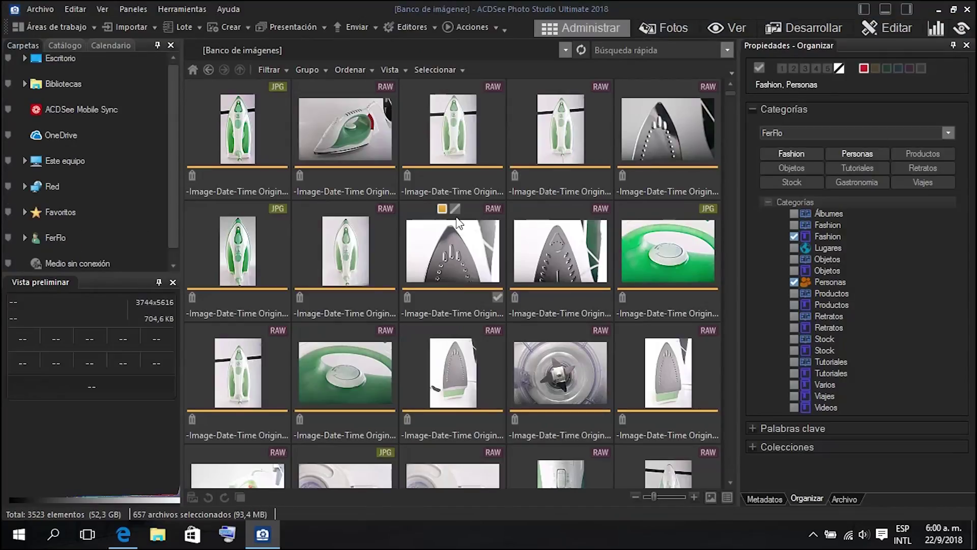
{"action": "left_click", "coordinate": [458, 222]}
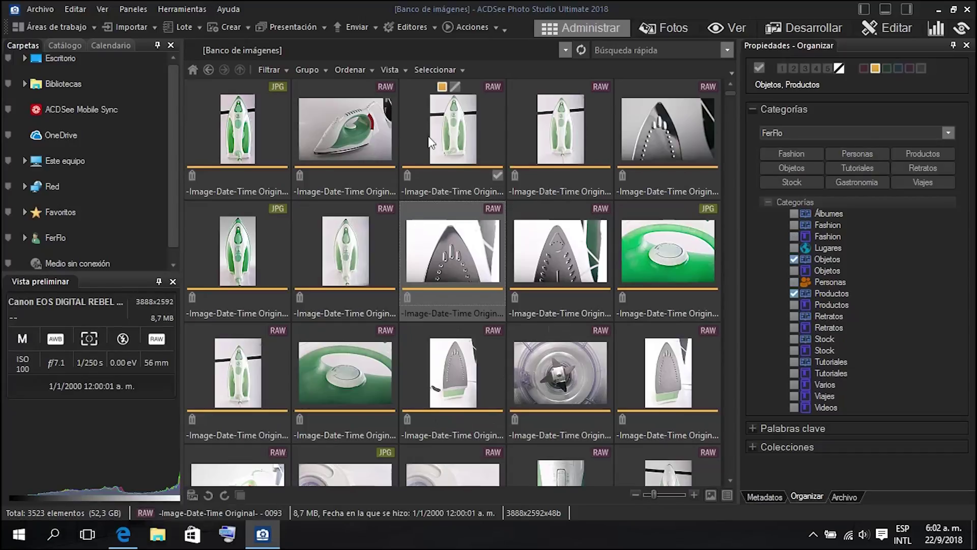
{"action": "left_click", "coordinate": [375, 71]}
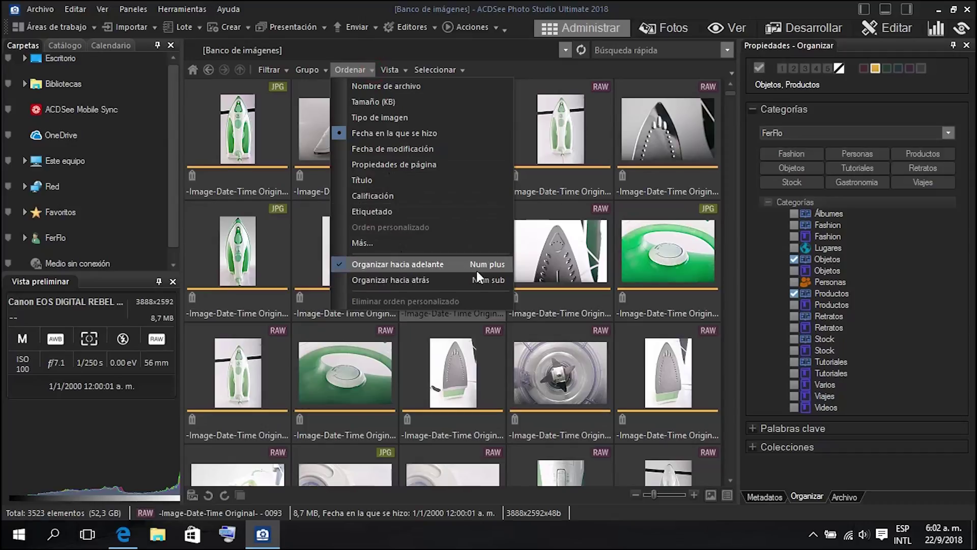
{"action": "left_click", "coordinate": [467, 200]}
{"action": "right_click", "coordinate": [548, 225]}
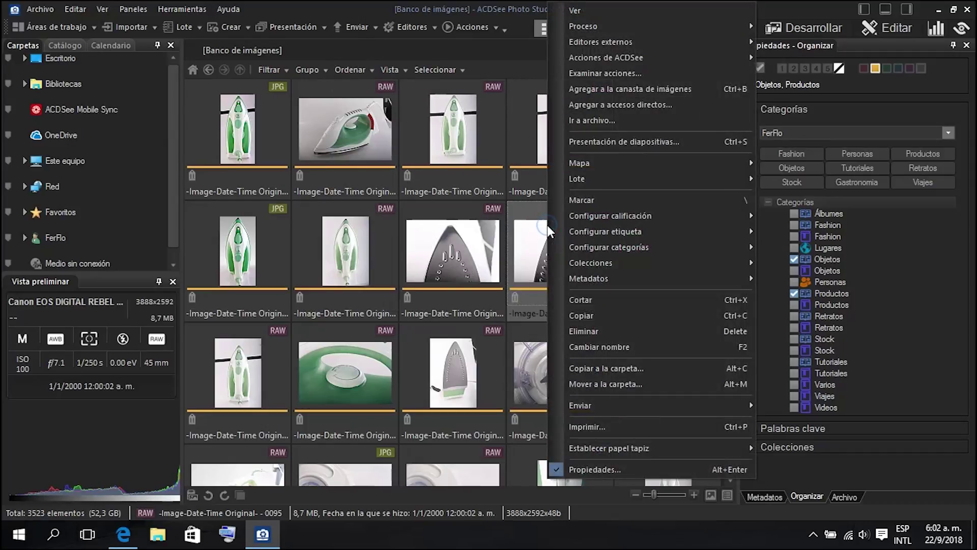
{"action": "mouse_move", "coordinate": [593, 279]}
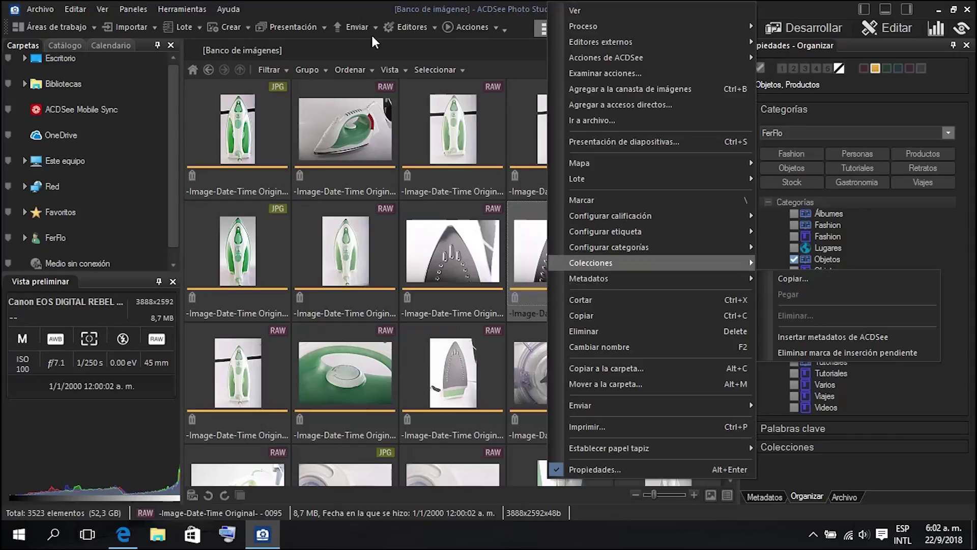
{"action": "left_click", "coordinate": [328, 128]}
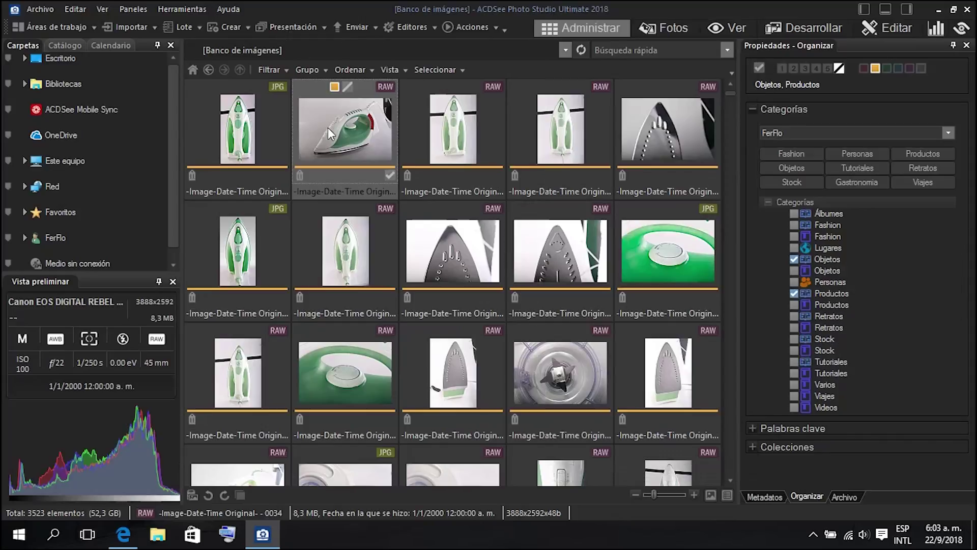
{"action": "left_click", "coordinate": [195, 24]}
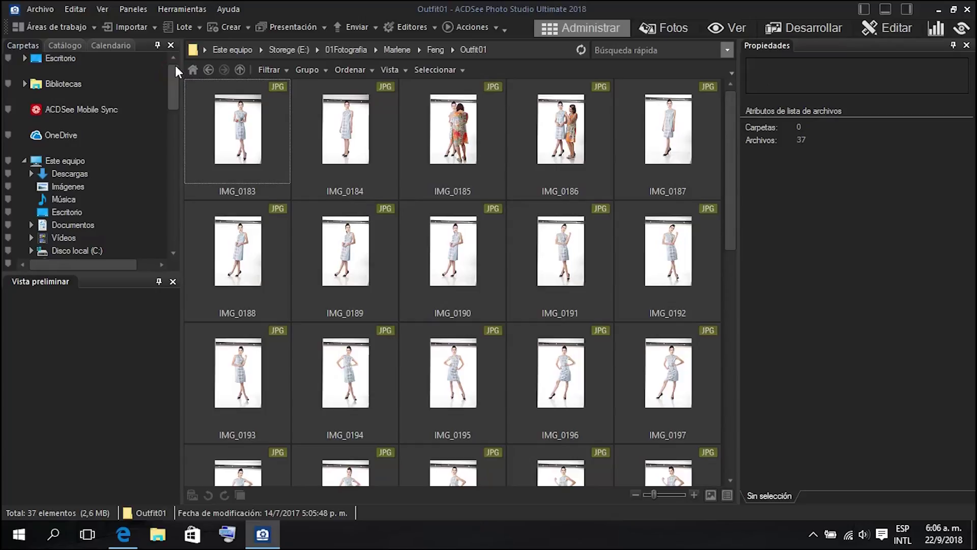
- Create a new folder inside the Outfit02 folder and give it the same name as Outfit02's parent folder
{"action": "left_click_drag", "start_coordinate": [173, 69], "coordinate": [176, 151]}
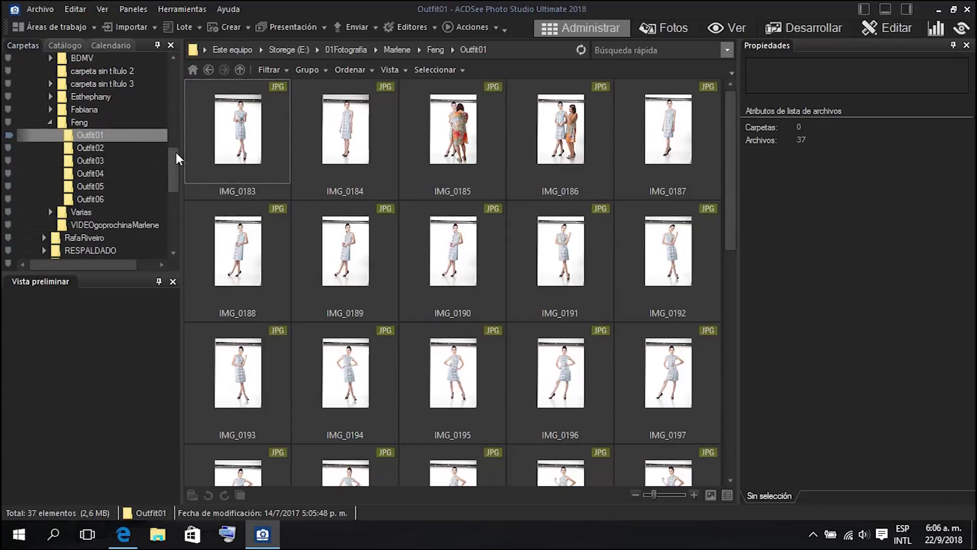
{"action": "left_click", "coordinate": [69, 148]}
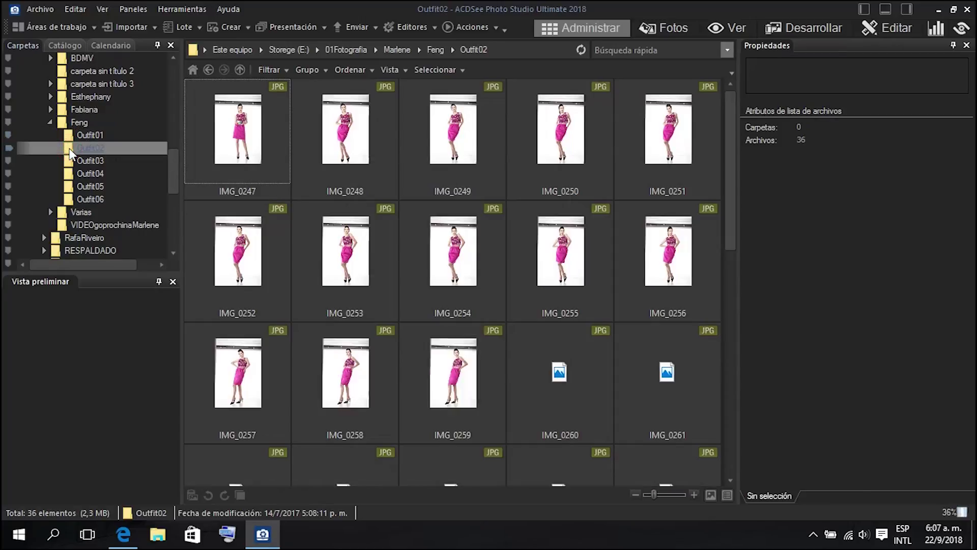
{"action": "right_click", "coordinate": [370, 429]}
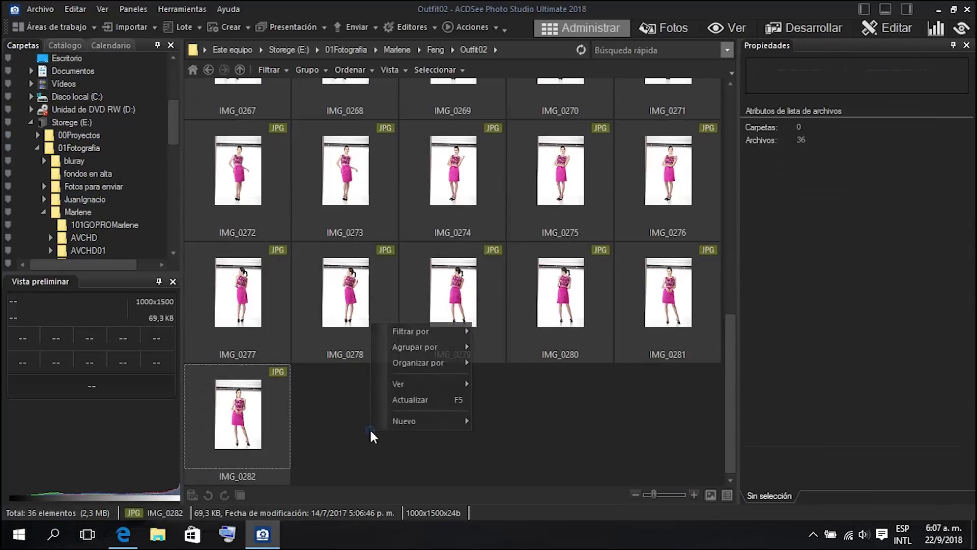
{"action": "mouse_move", "coordinate": [409, 420]}
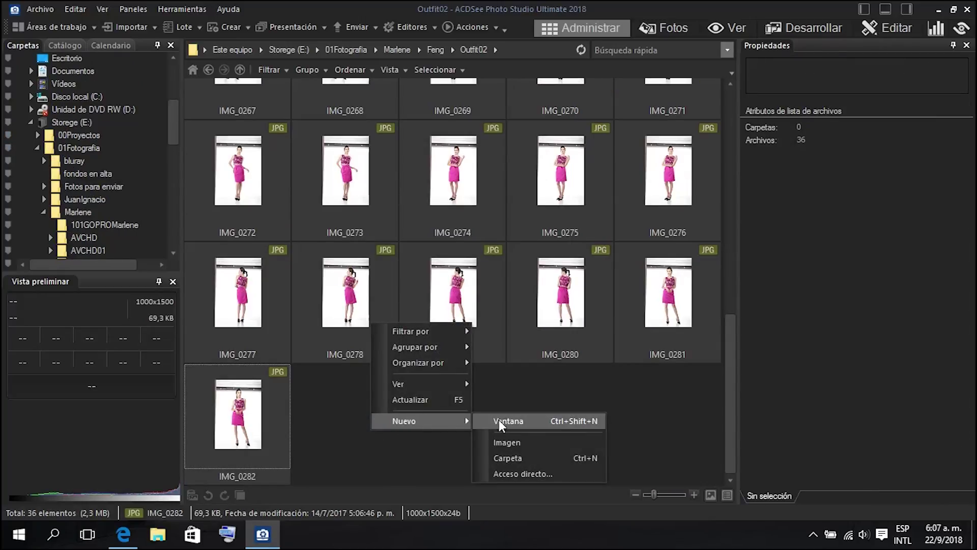
{"action": "left_click", "coordinate": [523, 458]}
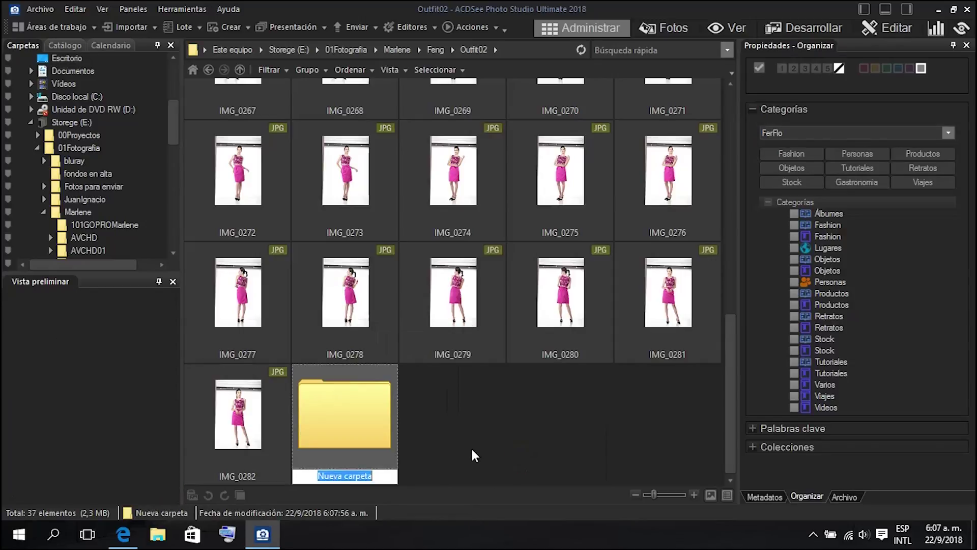
{"action": "type", "text": "Feng"}
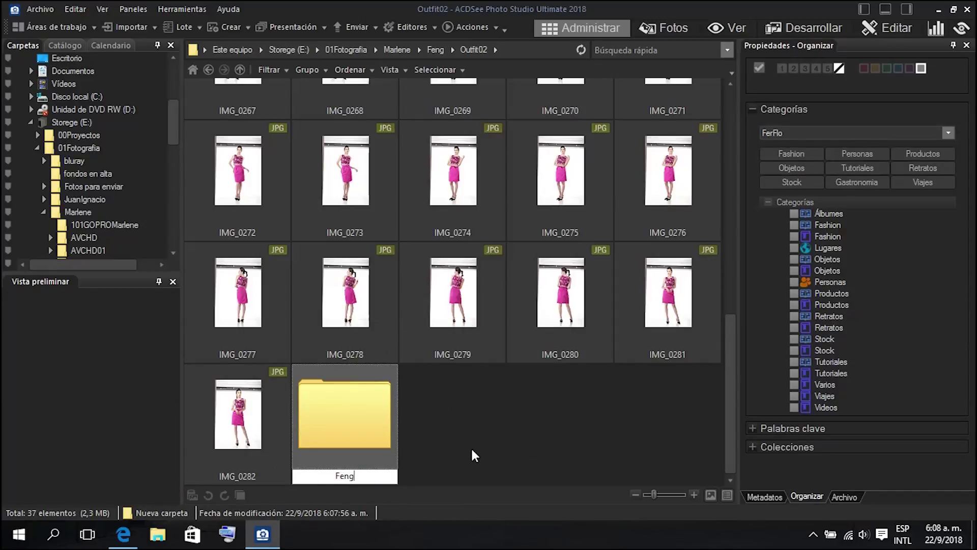
{"action": "left_click", "coordinate": [545, 385]}
- Move IMG_0282 into the new folder and remove IMG_0278 from Outfit02
{"action": "left_click_drag", "start_coordinate": [260, 397], "coordinate": [368, 403]}
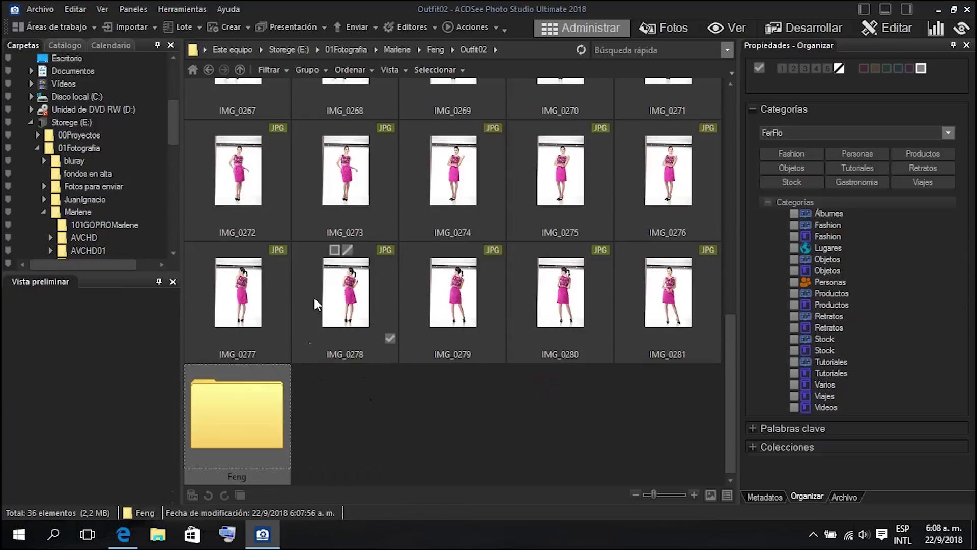
{"action": "right_click", "coordinate": [338, 282]}
{"action": "left_click", "coordinate": [393, 305]}
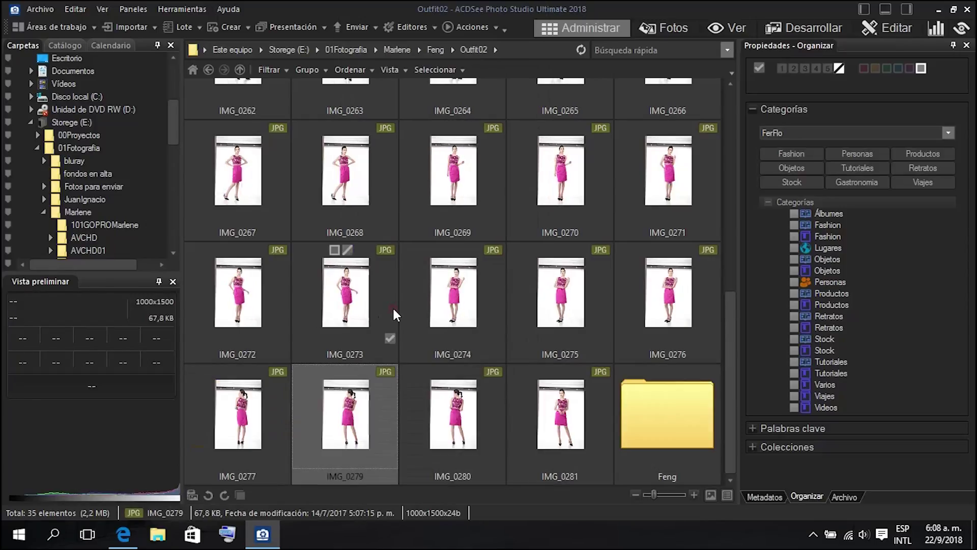
- Browse the contents of the Outfit03, Outfit04 and Outfit05 folders
{"action": "left_click_drag", "start_coordinate": [171, 104], "coordinate": [173, 131]}
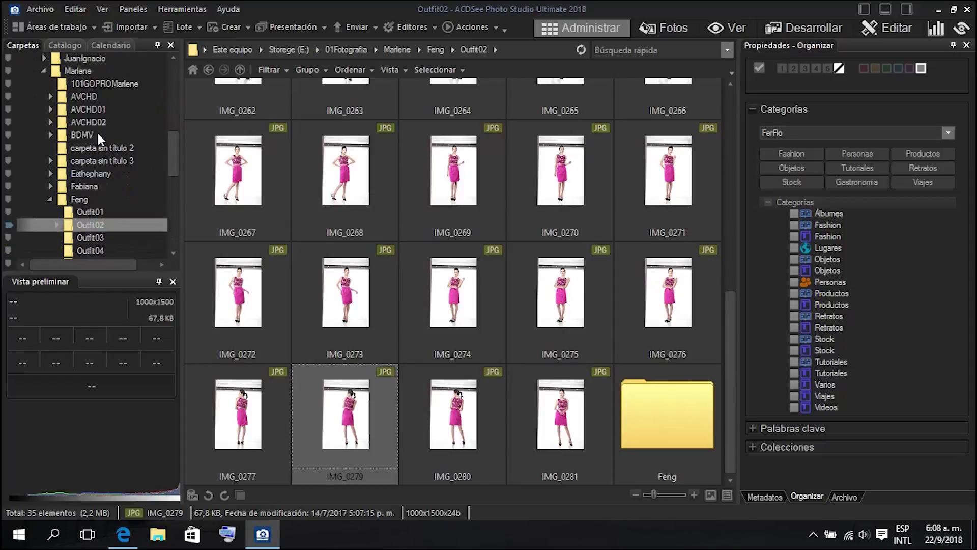
{"action": "left_click_drag", "start_coordinate": [173, 139], "coordinate": [173, 158]}
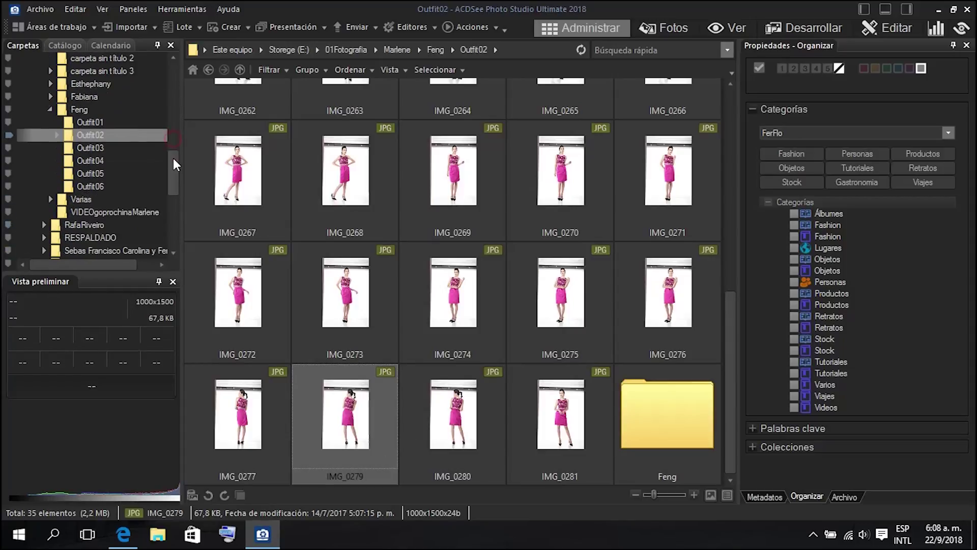
{"action": "left_click", "coordinate": [87, 147]}
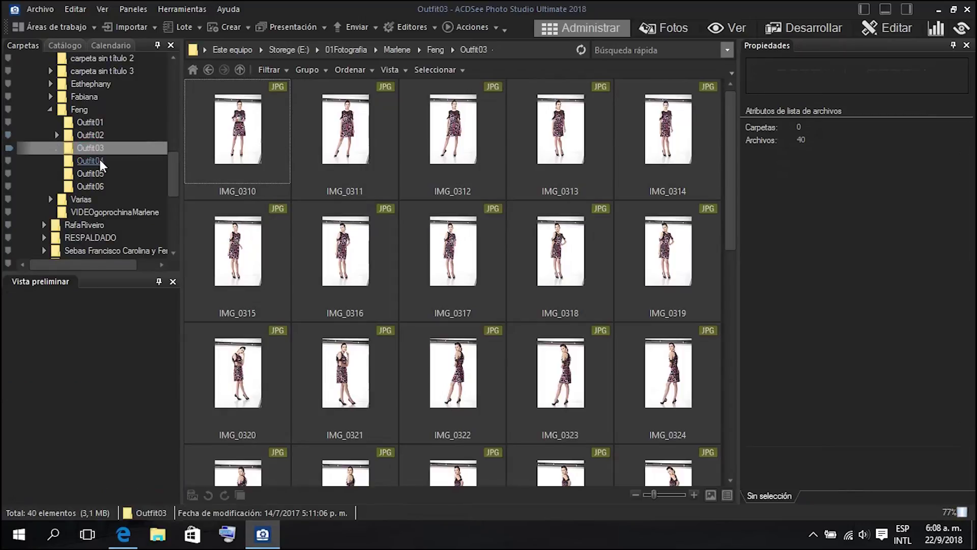
{"action": "left_click", "coordinate": [100, 159]}
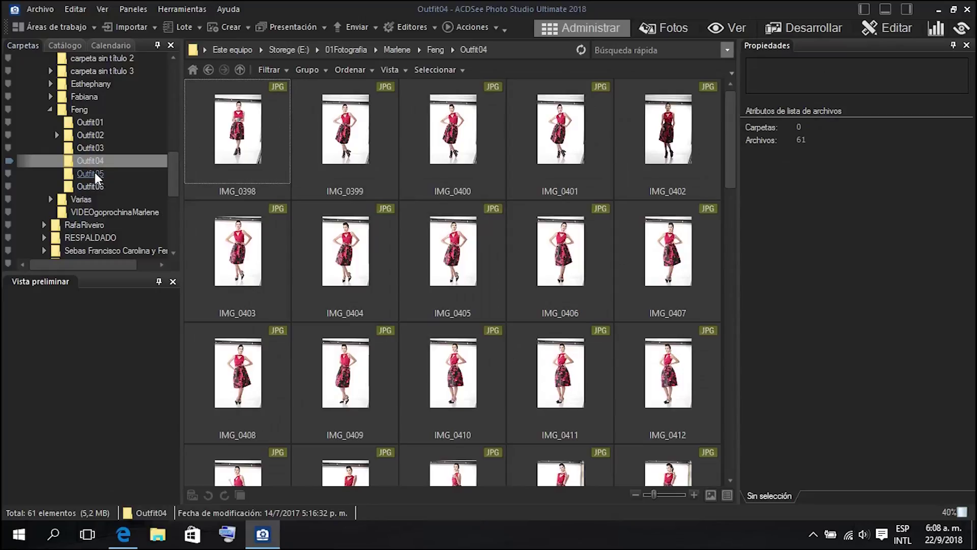
{"action": "left_click", "coordinate": [95, 172]}
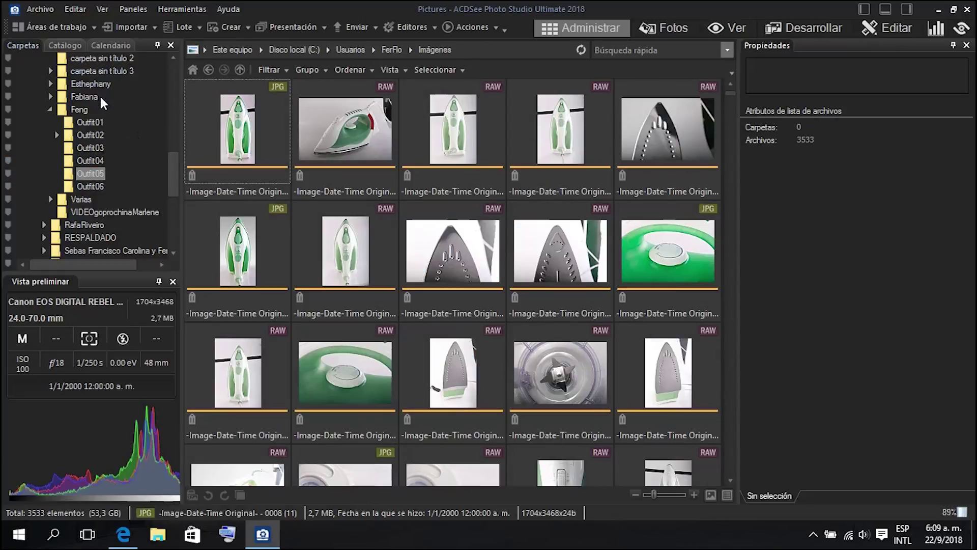
- Show the catalog and expand its rating, label and category groups
{"action": "left_click", "coordinate": [66, 45]}
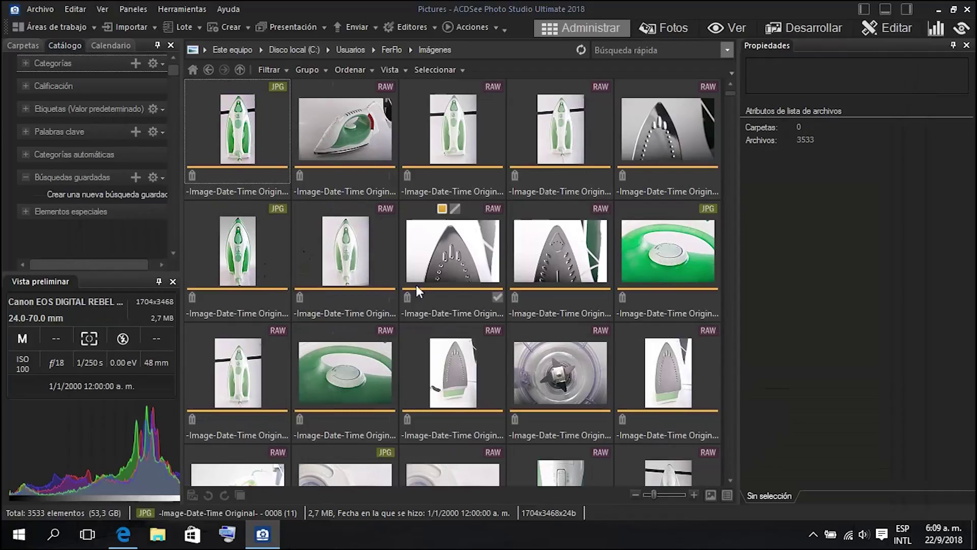
{"action": "left_click", "coordinate": [25, 85]}
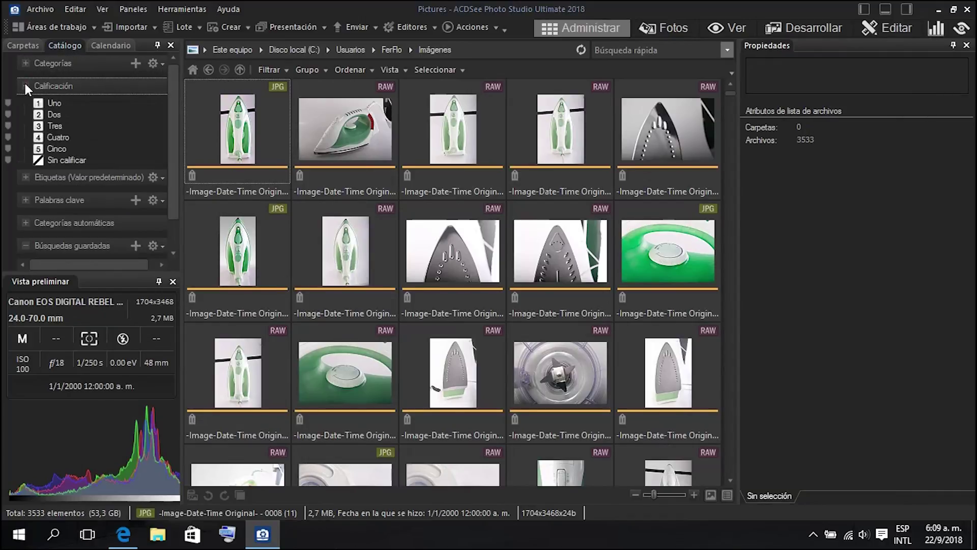
{"action": "left_click", "coordinate": [27, 177]}
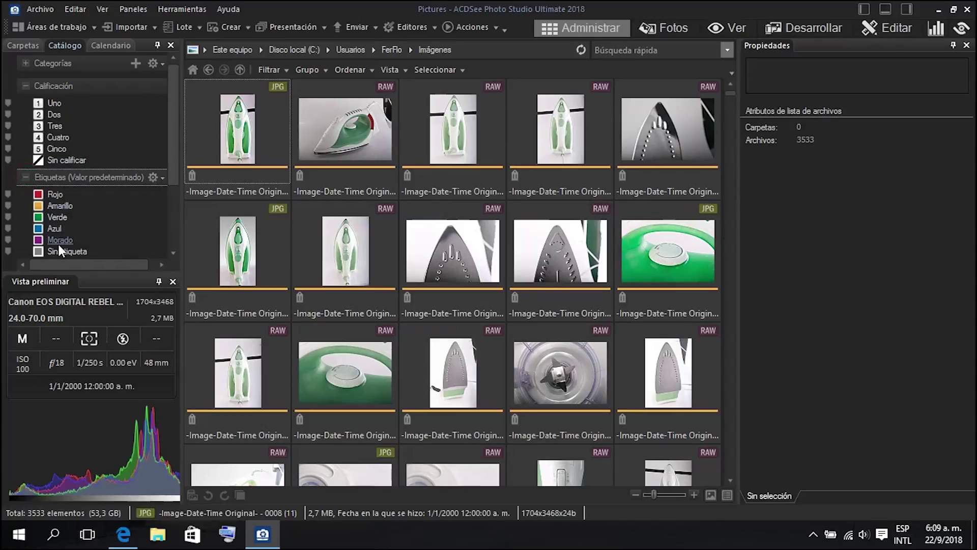
{"action": "left_click", "coordinate": [25, 61]}
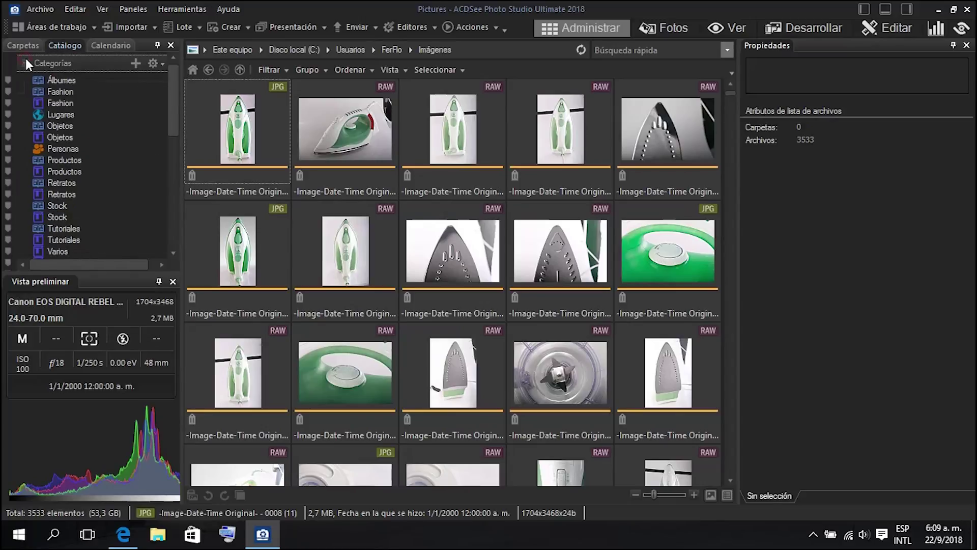
- Review the rating, label and category options available for the first iron photo
{"action": "right_click", "coordinate": [246, 130]}
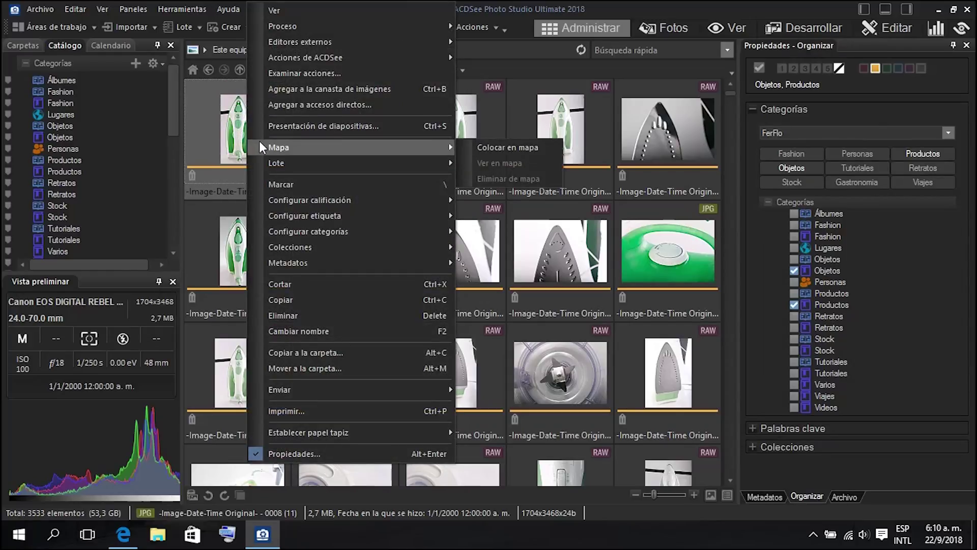
{"action": "mouse_move", "coordinate": [307, 201]}
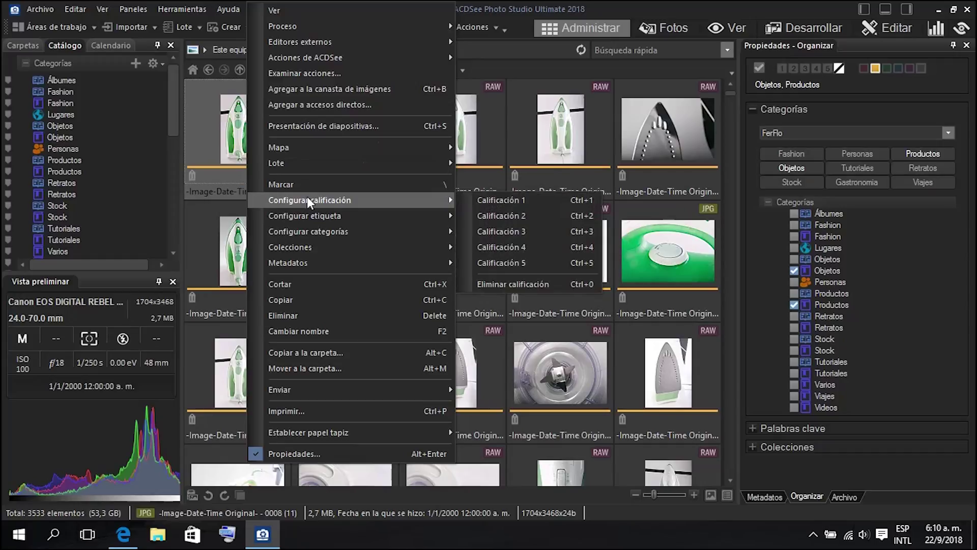
{"action": "mouse_move", "coordinate": [344, 219]}
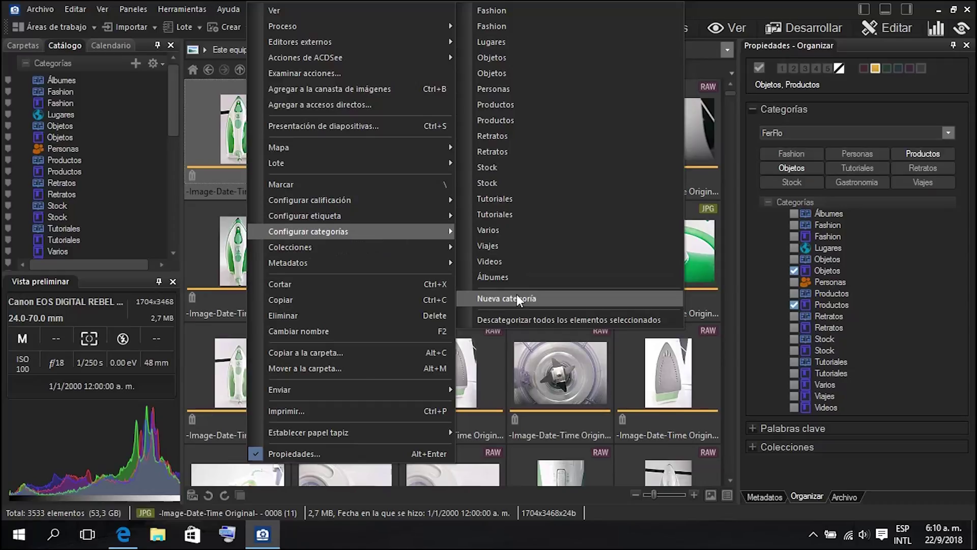
{"action": "left_click", "coordinate": [506, 120]}
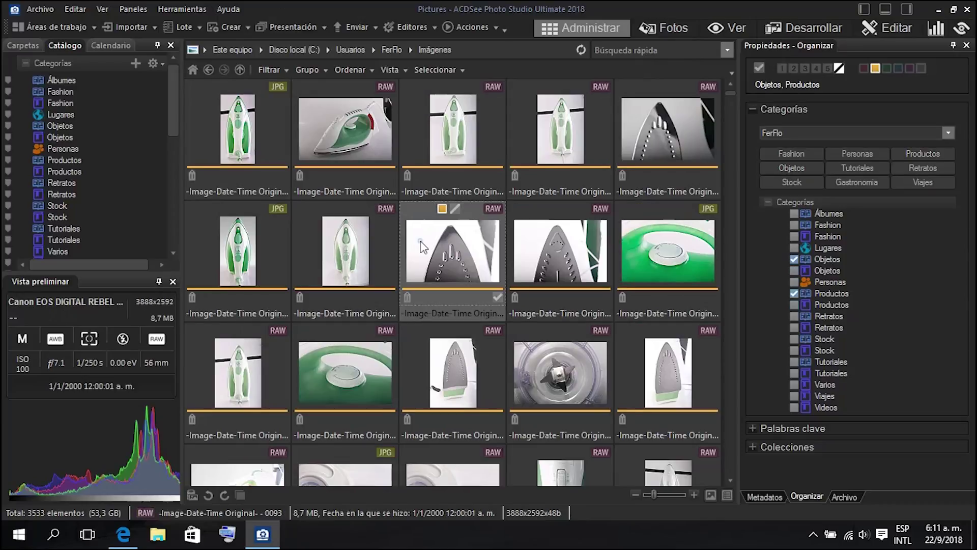
- Assign a rating of 5 to the iron soleplate photo in the middle of the second row
{"action": "right_click", "coordinate": [420, 240]}
{"action": "mouse_move", "coordinate": [438, 243]}
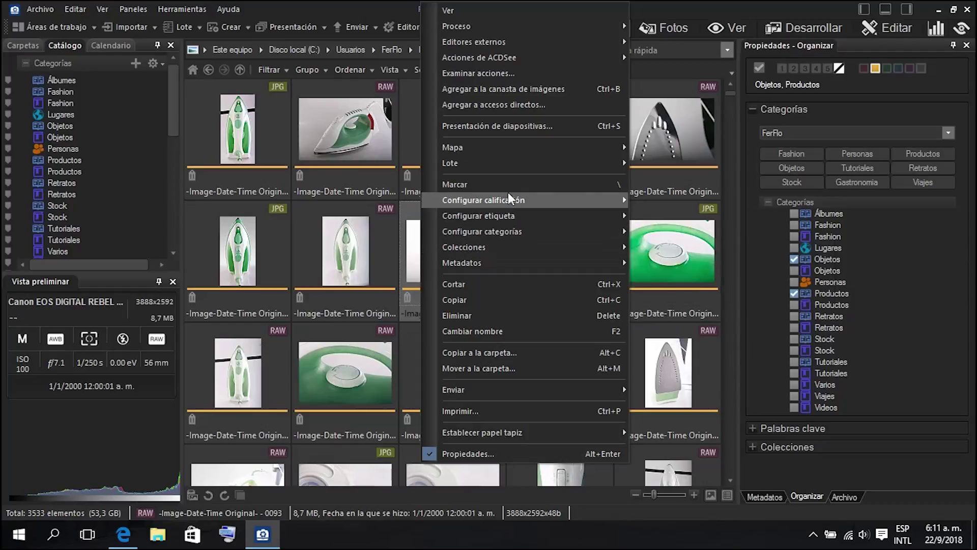
{"action": "mouse_move", "coordinate": [508, 198]}
{"action": "left_click", "coordinate": [676, 265]}
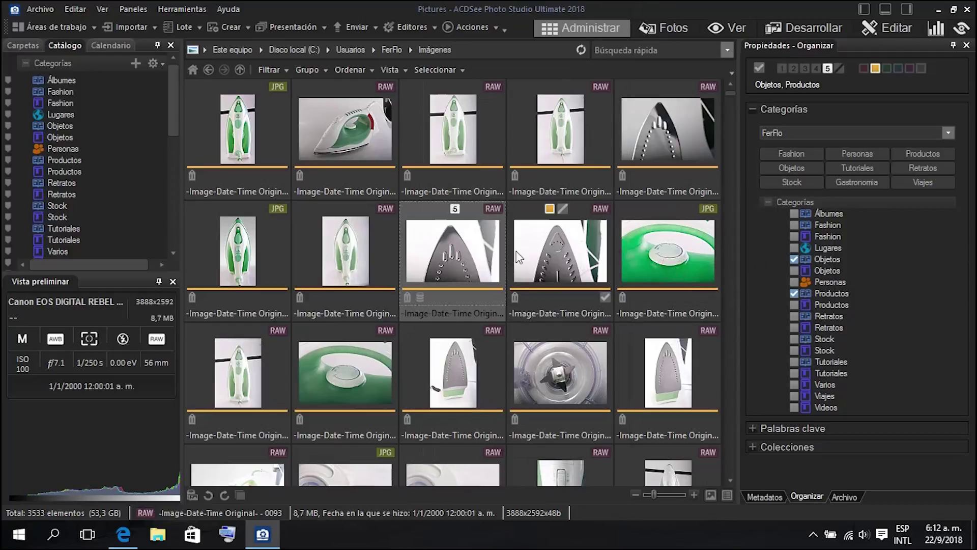
{"action": "left_click", "coordinate": [378, 250]}
{"action": "right_click", "coordinate": [376, 249]}
{"action": "mouse_move", "coordinate": [572, 231]}
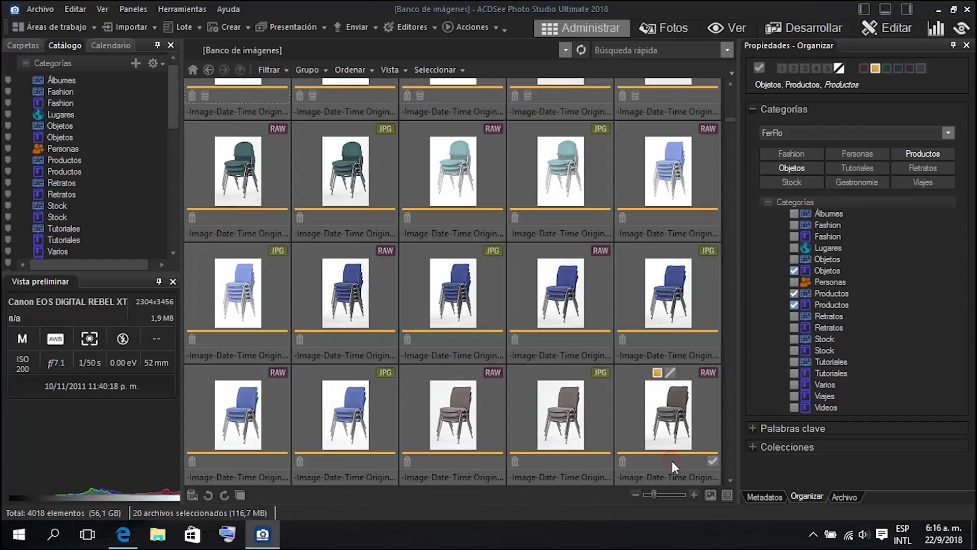
- Remove the second Productos category, the one with the purple icon, from the selected stacked-chair photos
{"action": "right_click", "coordinate": [670, 460]}
{"action": "mouse_move", "coordinate": [780, 248]}
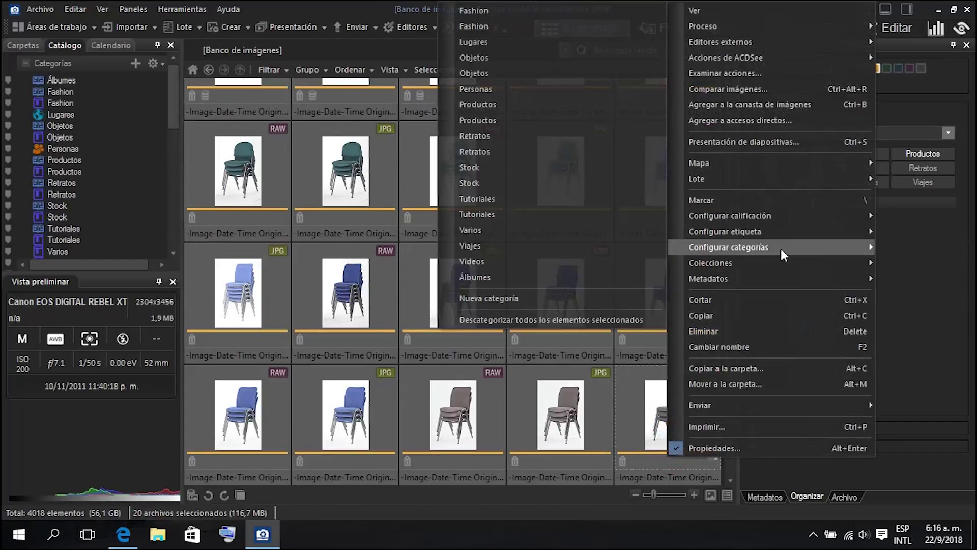
{"action": "left_click", "coordinate": [484, 113]}
{"action": "left_click", "coordinate": [520, 297]}
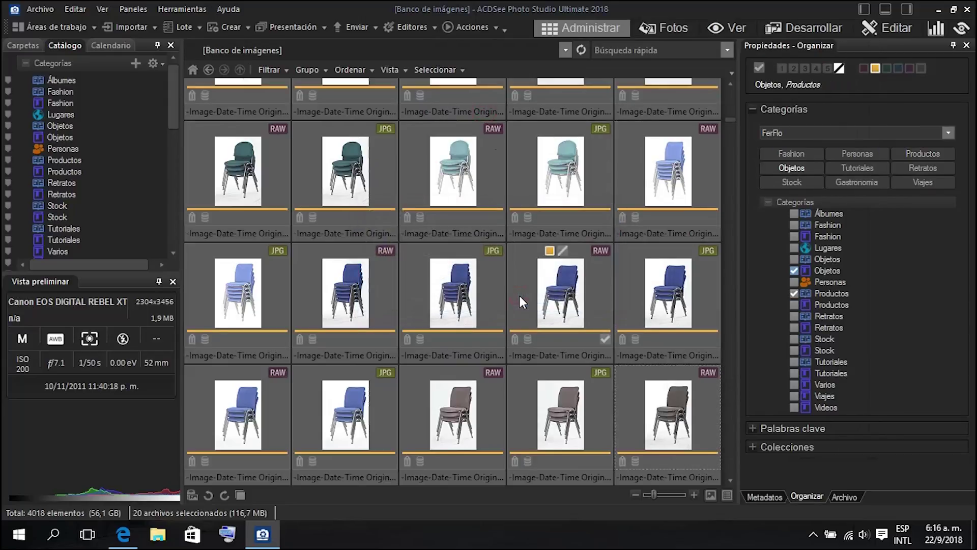
- Display the photos in the catalog's first Productos category, the one with the blue icon
{"action": "left_click", "coordinate": [60, 159]}
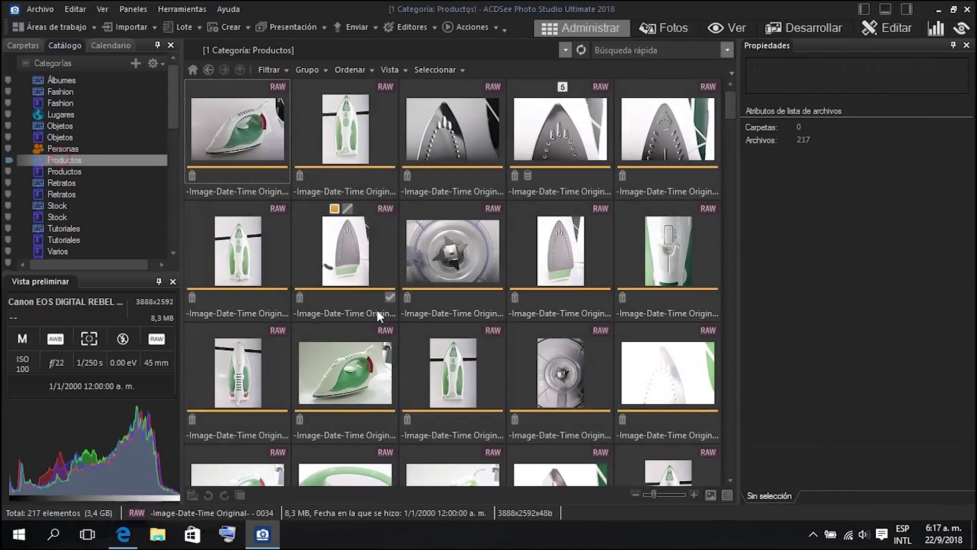
{"action": "scroll", "coordinate": [377, 310], "scroll_direction": "down", "scroll_amount": 3}
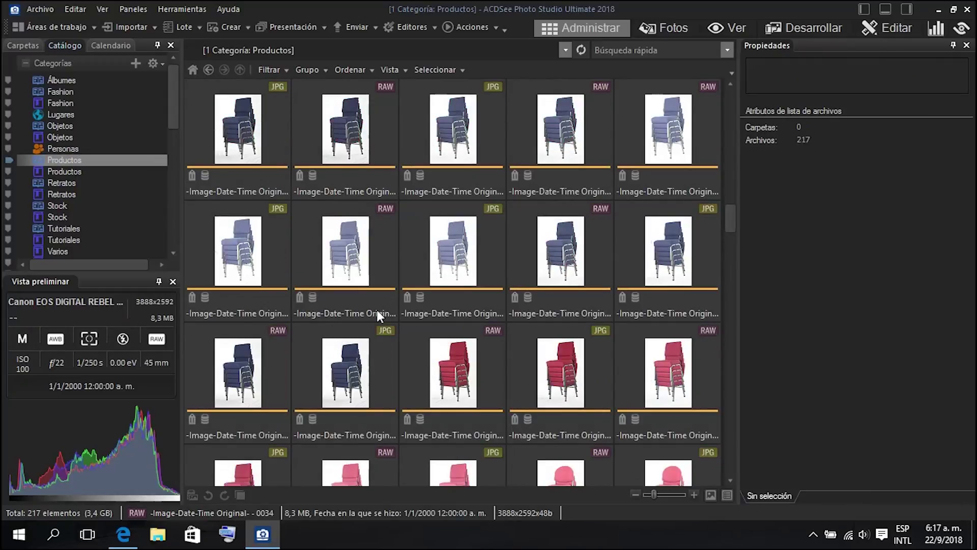
- Display the photos in the catalog's second Fashion category and browse the calendar's dated events back to January 2016
{"action": "left_click", "coordinate": [69, 102]}
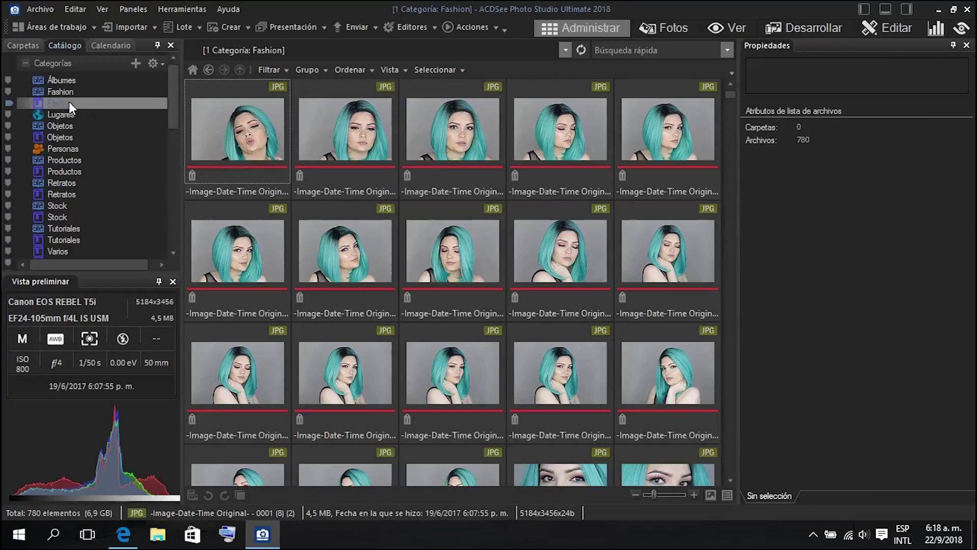
{"action": "left_click", "coordinate": [104, 45]}
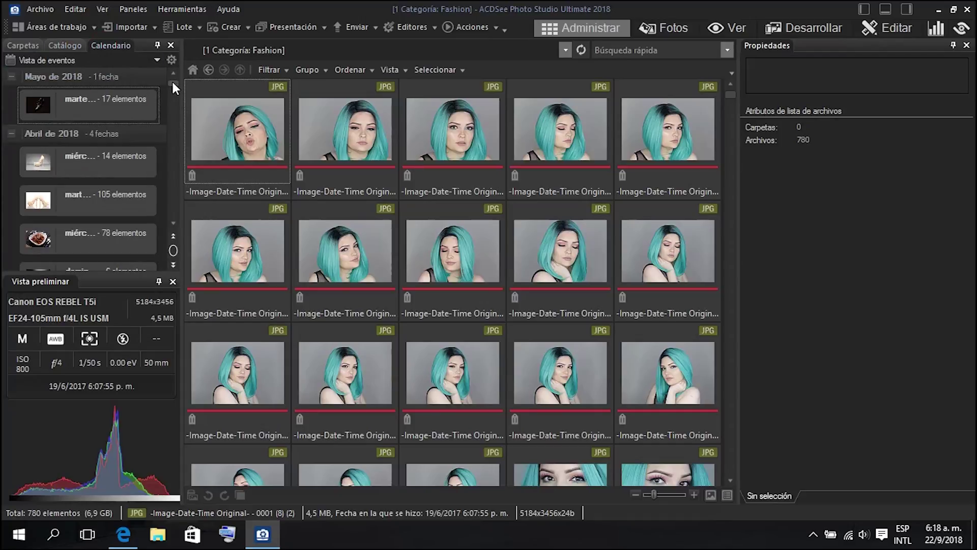
{"action": "scroll", "coordinate": [173, 81], "scroll_direction": "down", "scroll_amount": 6}
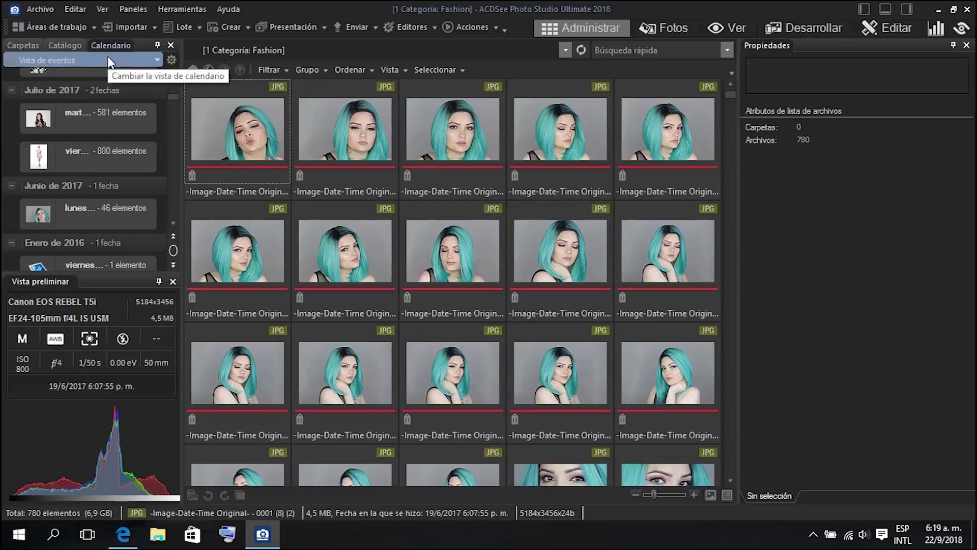
- Switch the calendar through the annual, monthly and daily views, ending on the photo calendar
{"action": "left_click", "coordinate": [91, 58]}
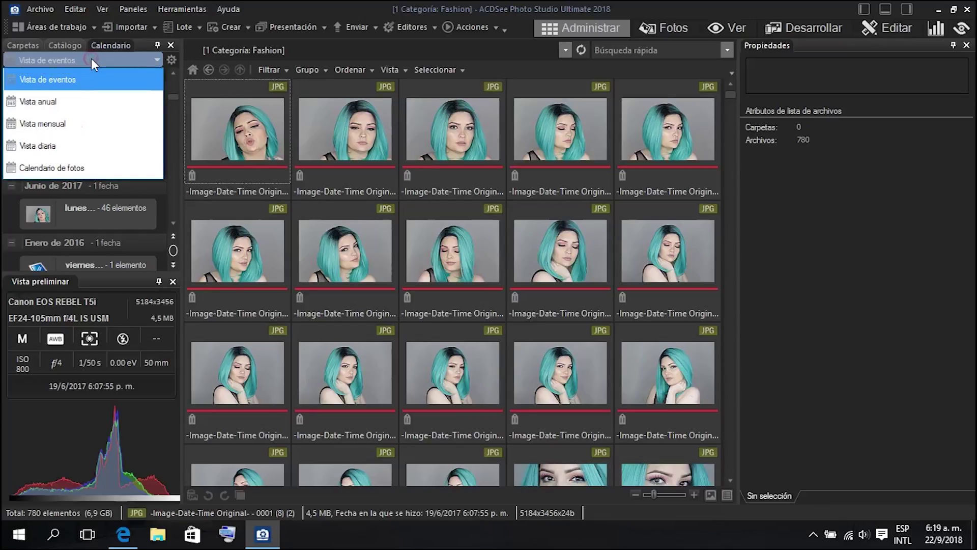
{"action": "left_click", "coordinate": [68, 96]}
{"action": "left_click", "coordinate": [74, 58]}
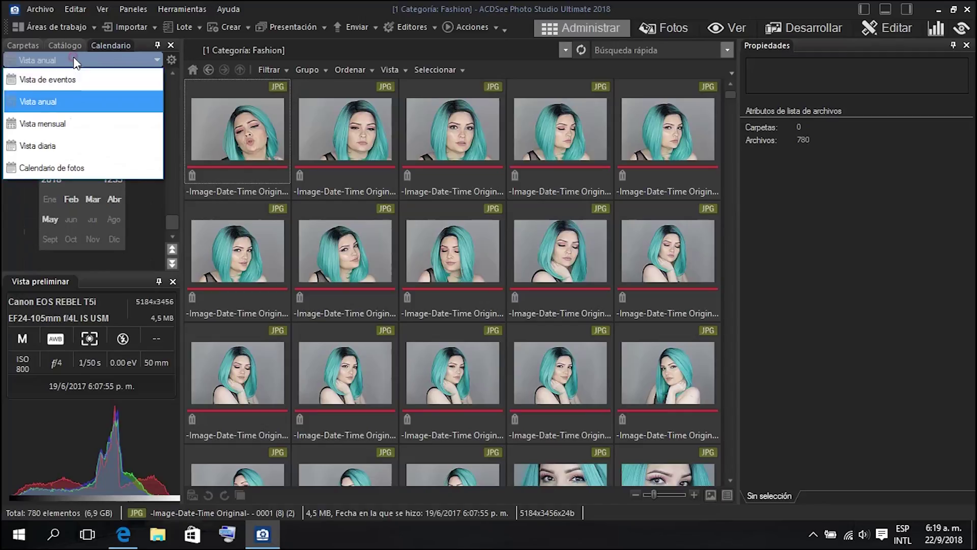
{"action": "left_click", "coordinate": [76, 123]}
{"action": "left_click", "coordinate": [73, 60]}
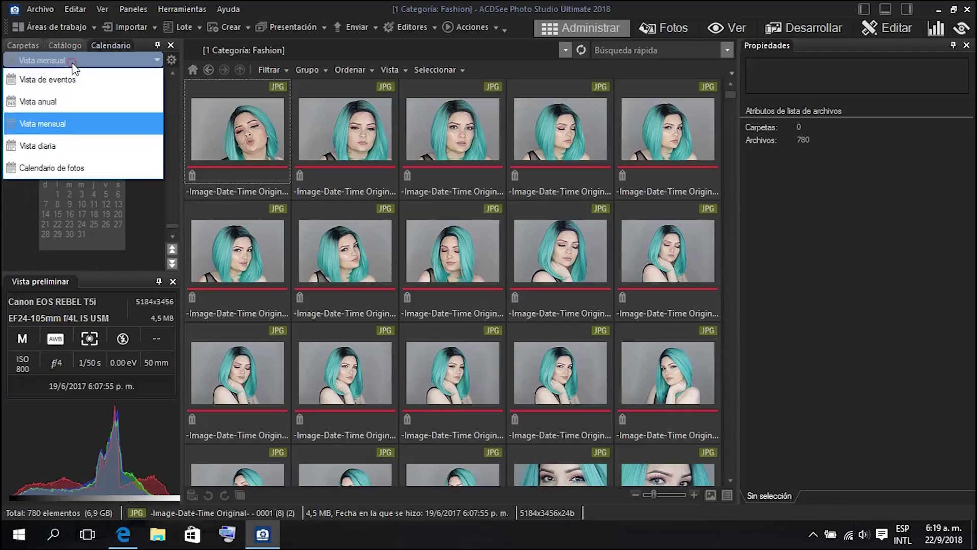
{"action": "left_click", "coordinate": [68, 143]}
{"action": "left_click", "coordinate": [84, 58]}
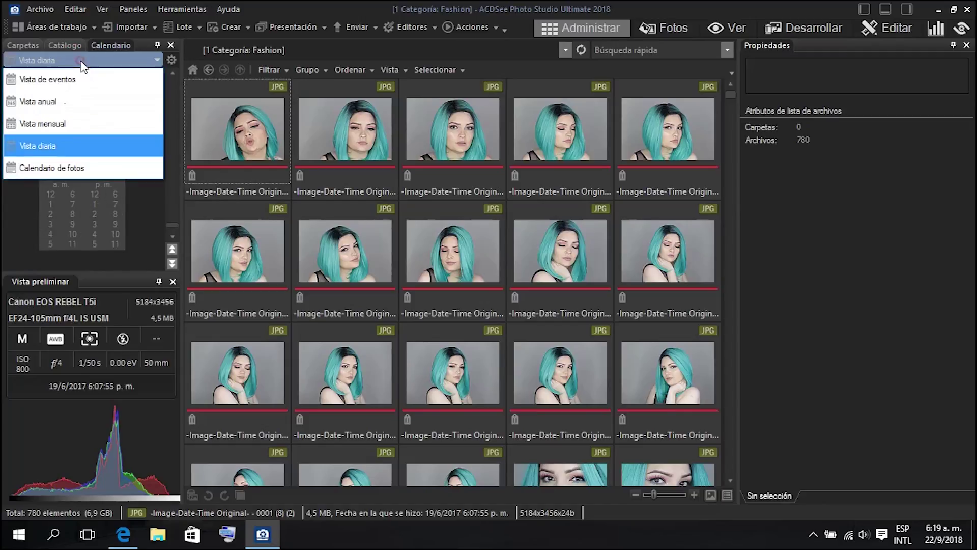
{"action": "left_click", "coordinate": [93, 167]}
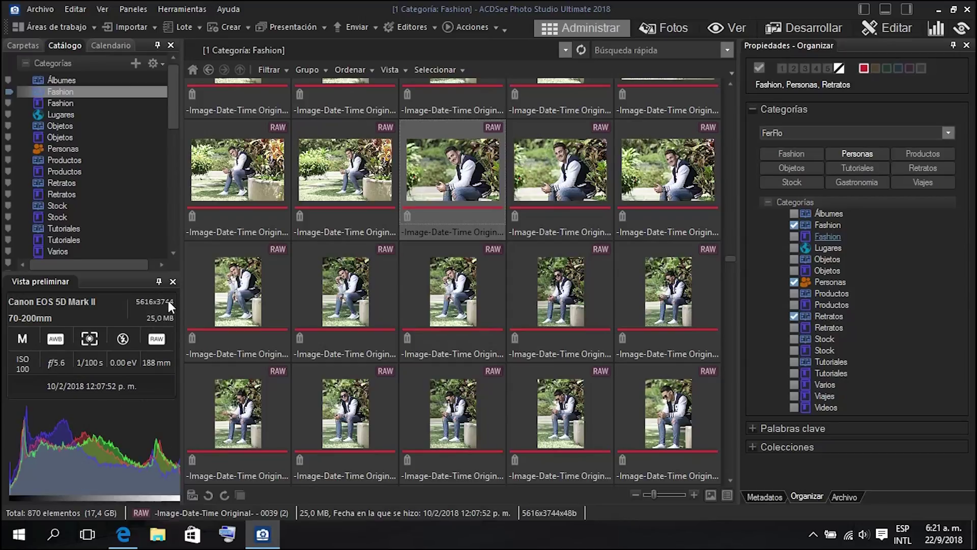
- Compare the luminance, RVA and RVA + luminance histograms for the selected photo of the seated man
{"action": "right_click", "coordinate": [132, 411]}
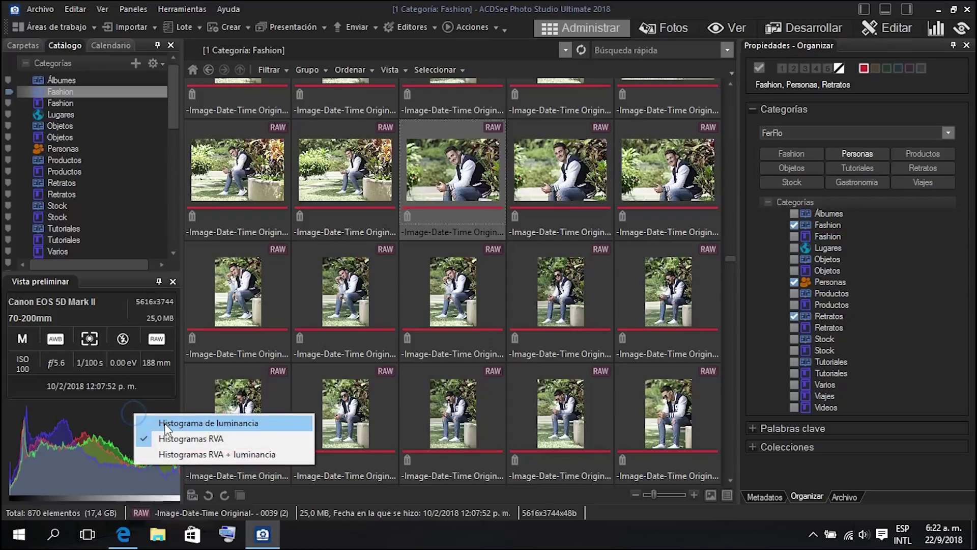
{"action": "left_click", "coordinate": [164, 423]}
{"action": "right_click", "coordinate": [134, 417]}
{"action": "left_click", "coordinate": [178, 445]}
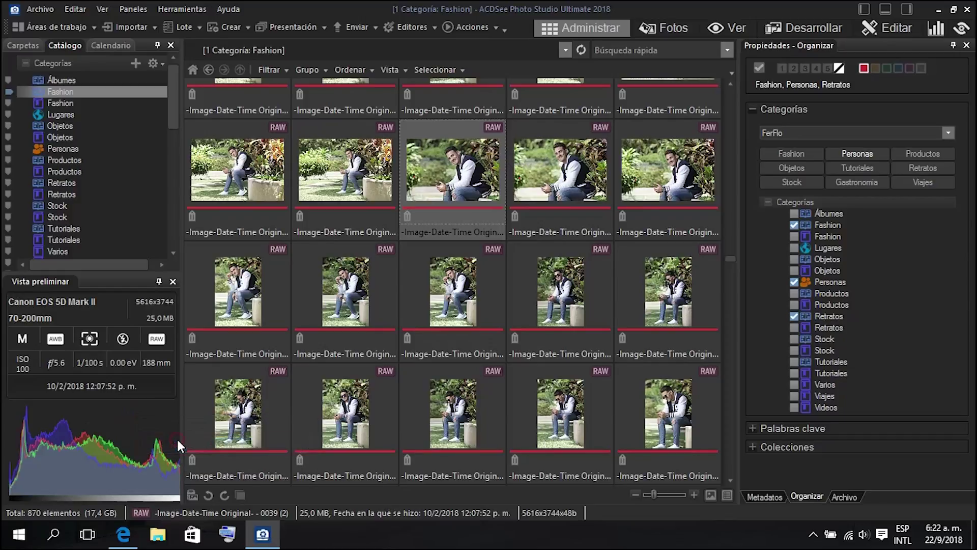
{"action": "right_click", "coordinate": [133, 414]}
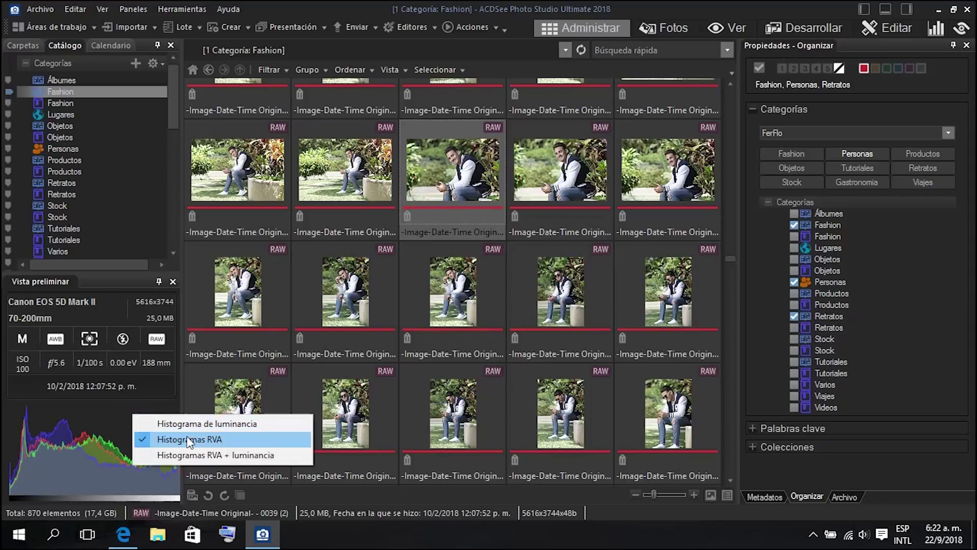
{"action": "left_click", "coordinate": [193, 456]}
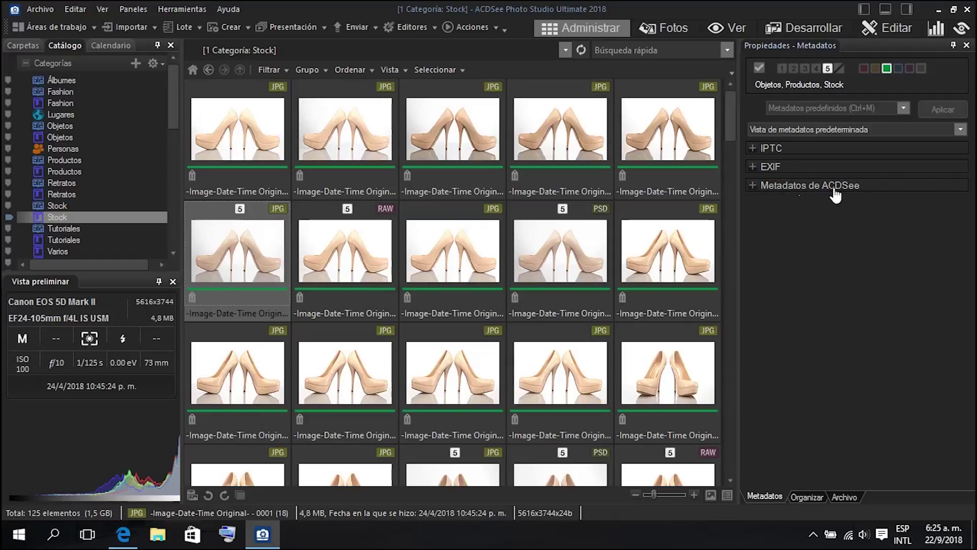
- Examine the IPTC content, contact, copyright and image fields of the selected nude high heel photo
{"action": "left_click", "coordinate": [753, 148]}
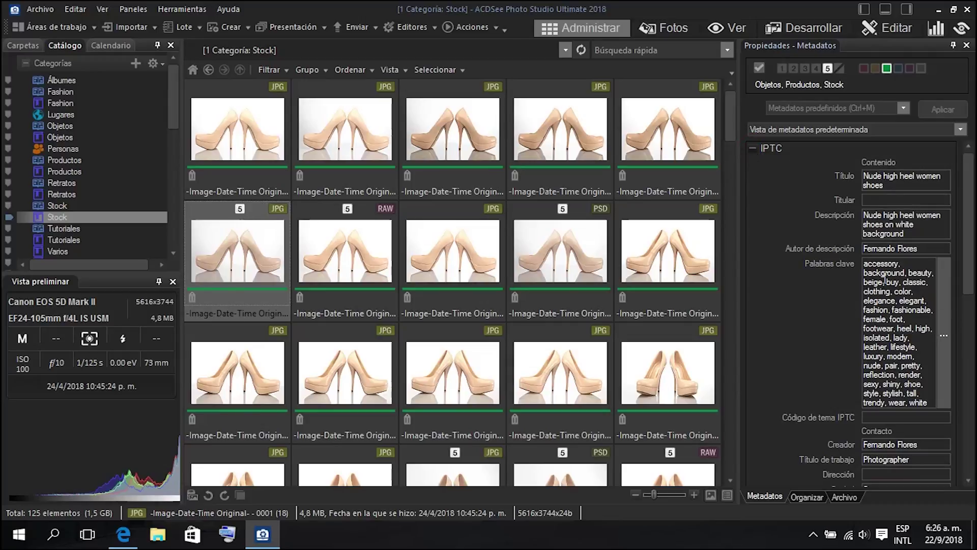
{"action": "scroll", "coordinate": [885, 278], "scroll_direction": "down", "scroll_amount": 10}
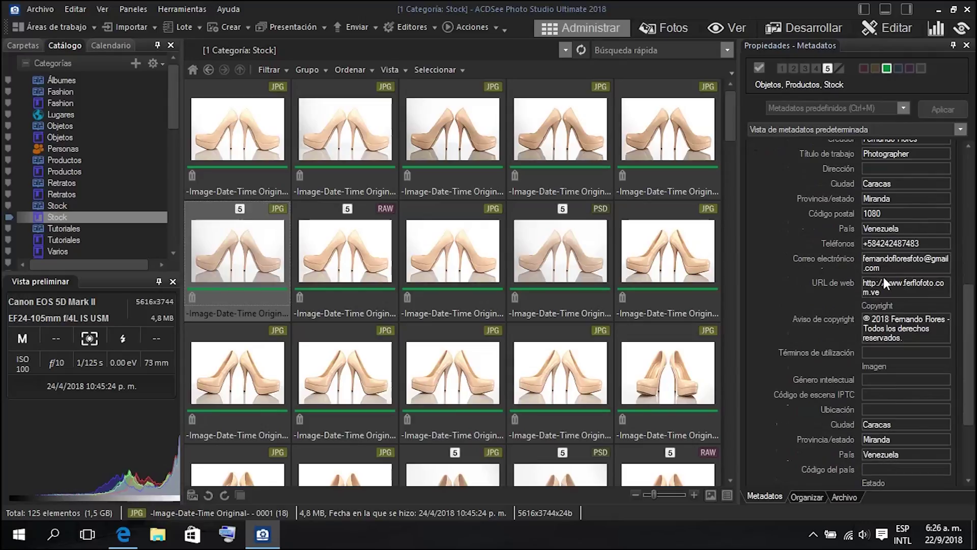
{"action": "scroll", "coordinate": [884, 282], "scroll_direction": "down", "scroll_amount": 6}
{"action": "scroll", "coordinate": [883, 275], "scroll_direction": "up", "scroll_amount": 15}
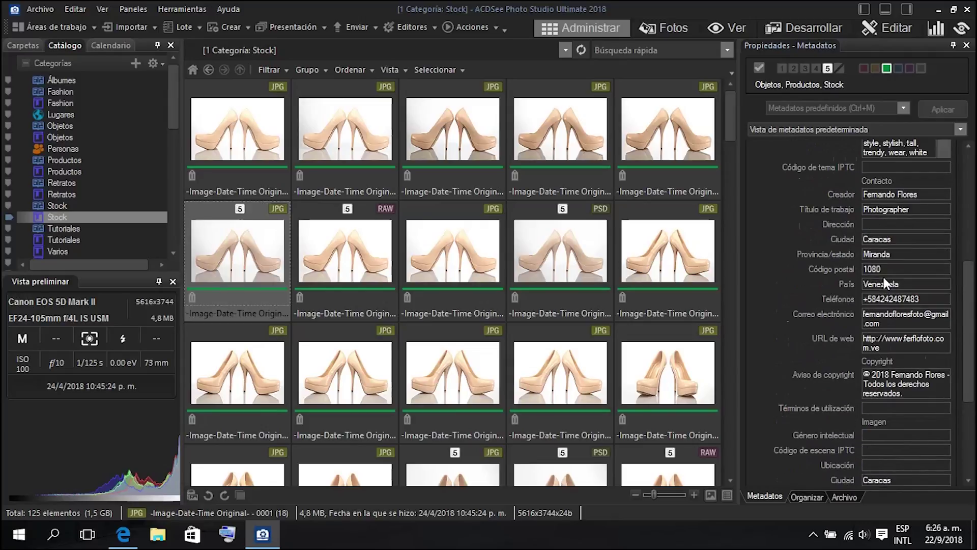
{"action": "scroll", "coordinate": [886, 279], "scroll_direction": "up", "scroll_amount": 2}
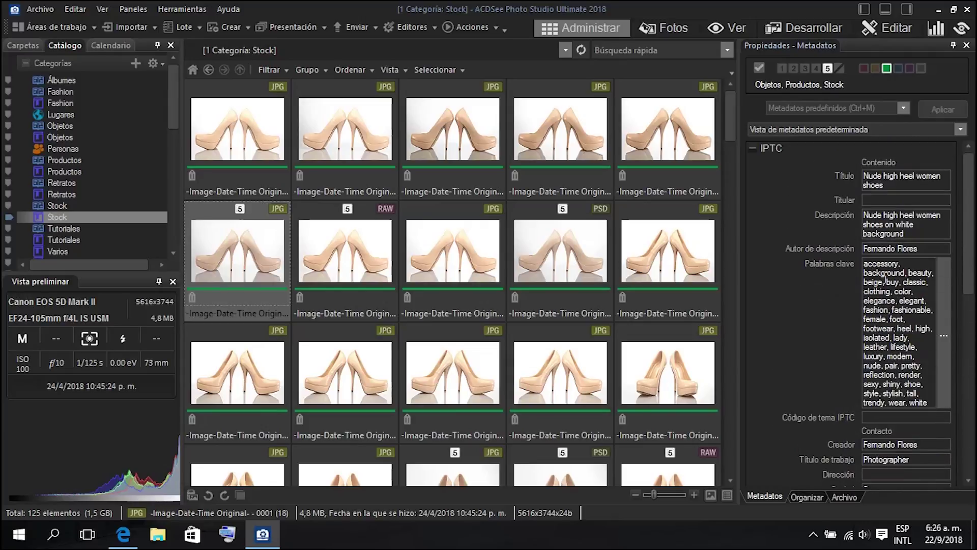
- Clear the phone number field in the photo's IPTC contact details and review the surrounding fields
{"action": "left_click", "coordinate": [886, 279]}
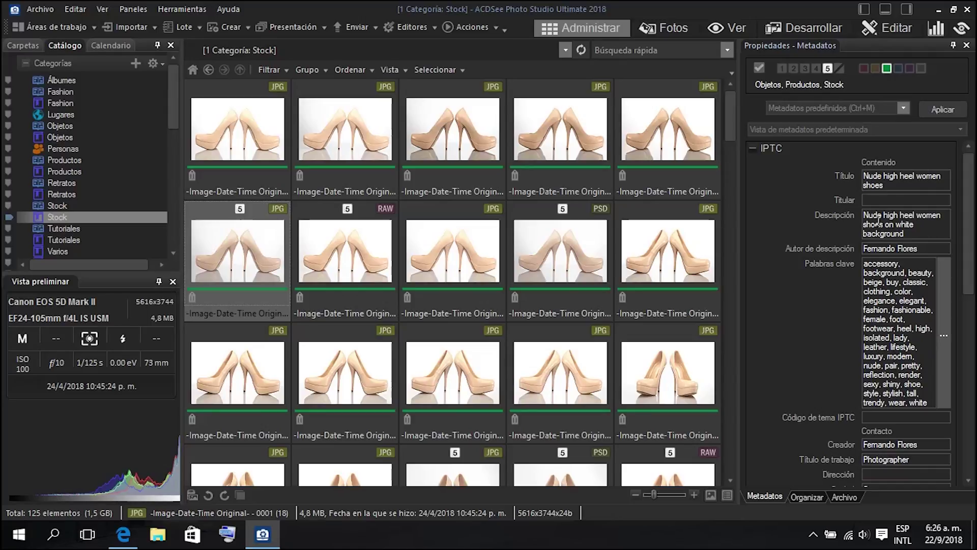
{"action": "scroll", "coordinate": [885, 291], "scroll_direction": "down", "scroll_amount": 5}
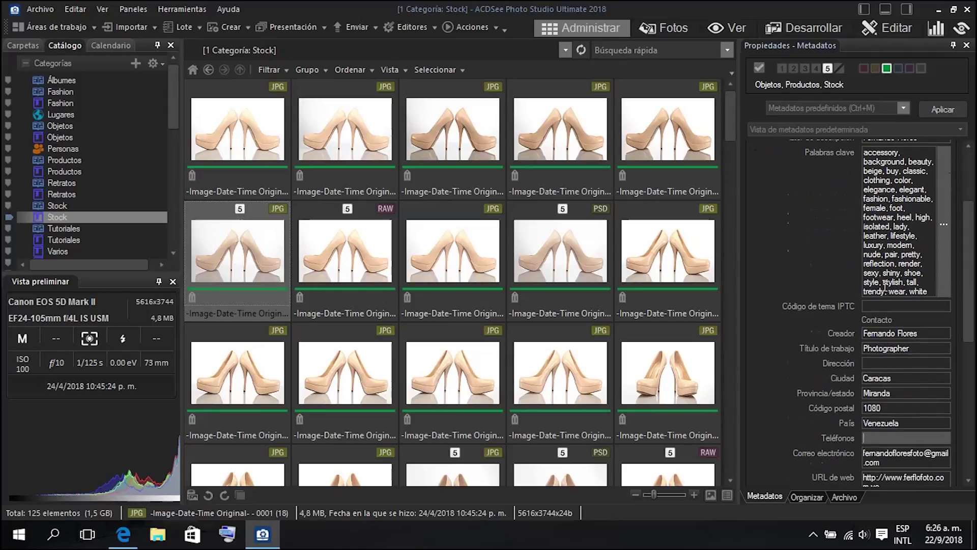
{"action": "scroll", "coordinate": [886, 291], "scroll_direction": "down", "scroll_amount": 3}
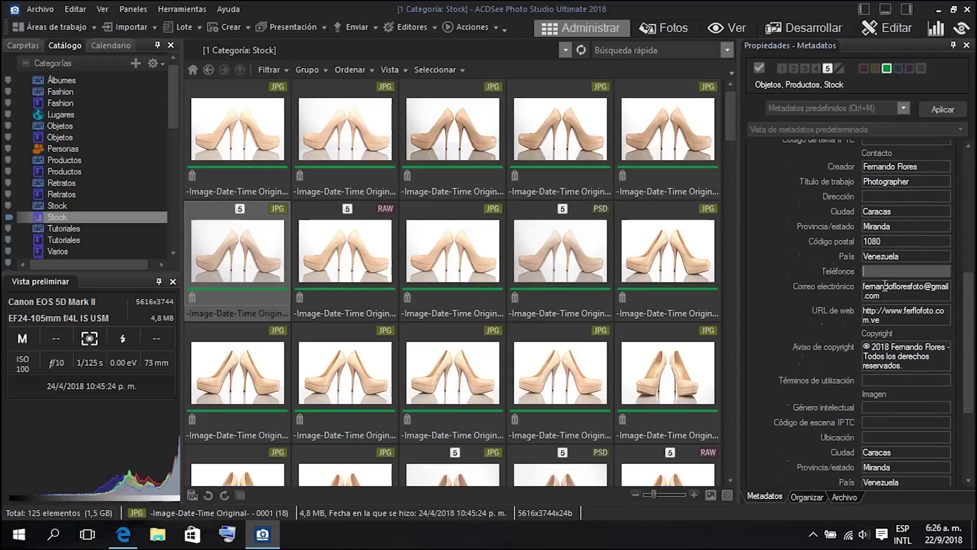
{"action": "scroll", "coordinate": [775, 216], "scroll_direction": "up", "scroll_amount": 8}
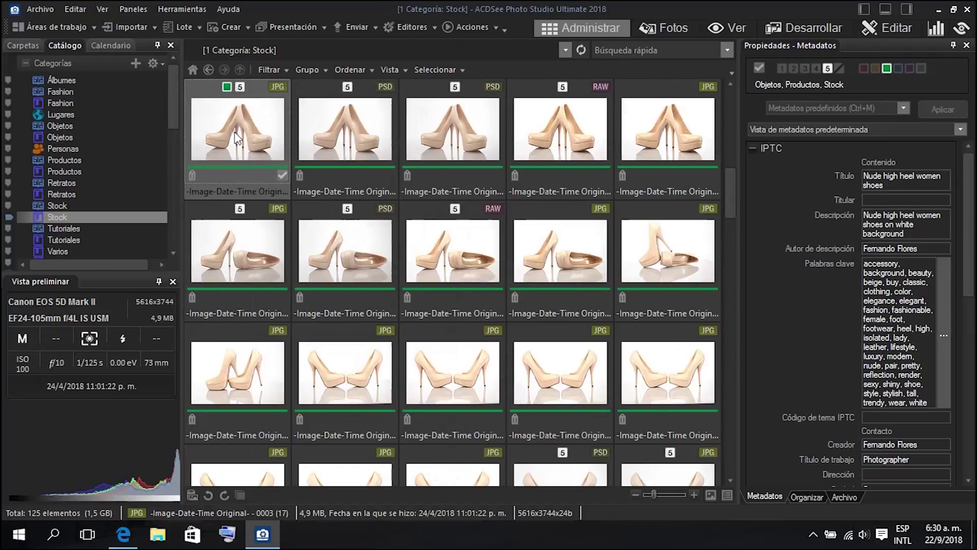
- Copy the selected shoe photo's metadata, including GPS coordinates, IPTC and ACDSee metadata
{"action": "right_click", "coordinate": [261, 113]}
{"action": "mouse_move", "coordinate": [359, 276]}
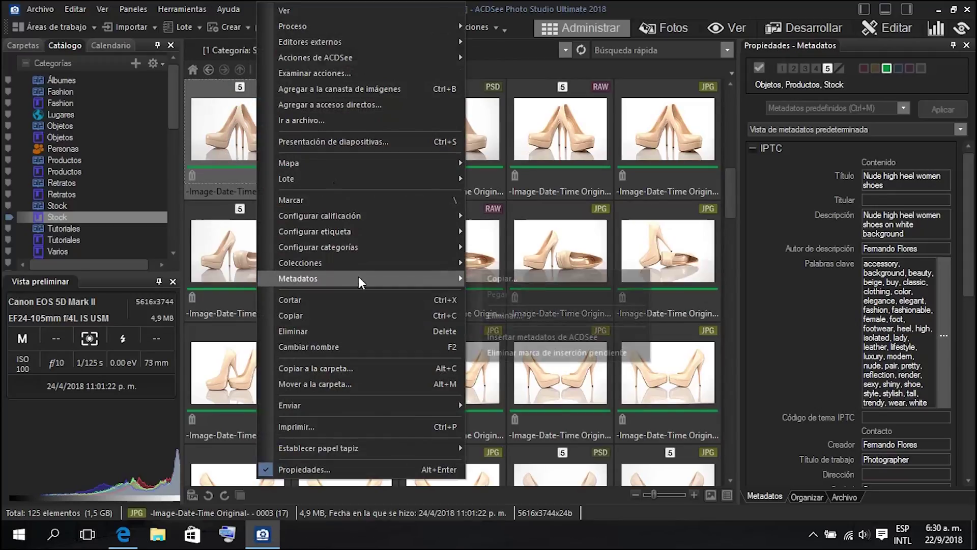
{"action": "left_click", "coordinate": [489, 278]}
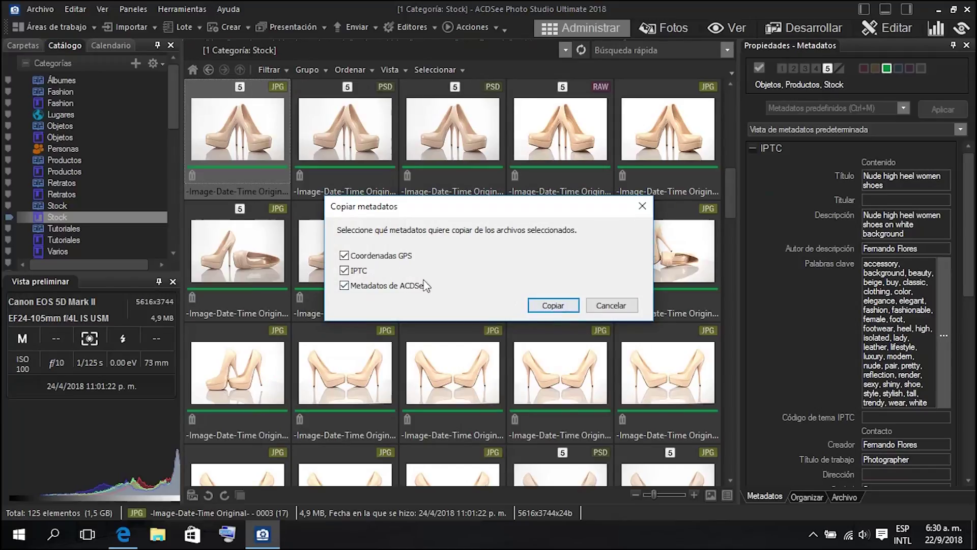
{"action": "left_click", "coordinate": [548, 308]}
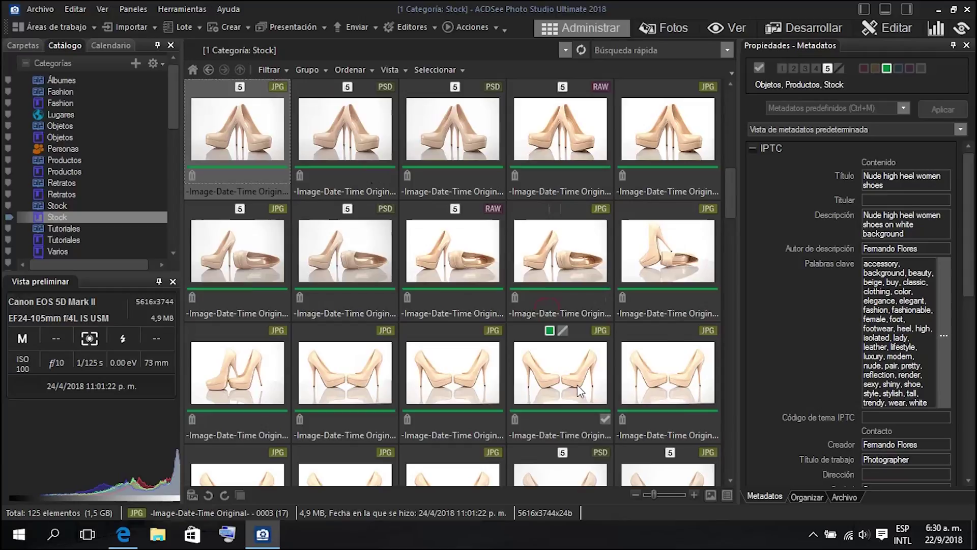
- Paste the copied metadata onto the 20 shoe photos spanning four rows from the source photo
{"action": "left_click", "coordinate": [674, 478], "text": "shift"}
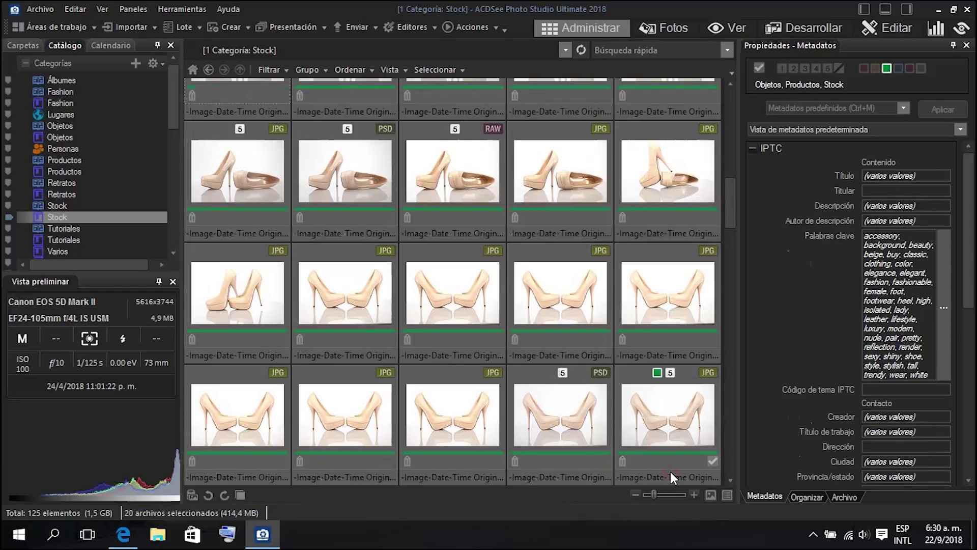
{"action": "right_click", "coordinate": [636, 410]}
{"action": "mouse_move", "coordinate": [695, 273]}
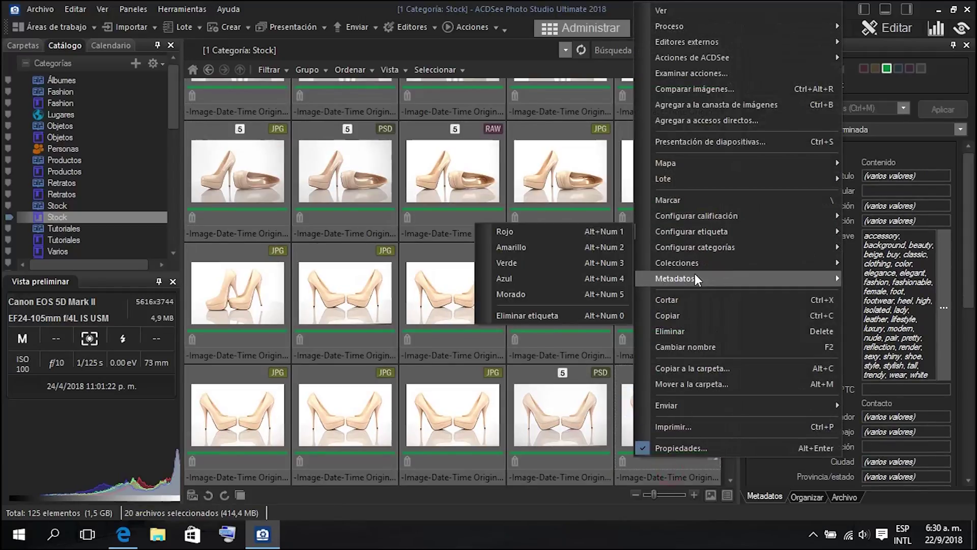
{"action": "left_click", "coordinate": [549, 292]}
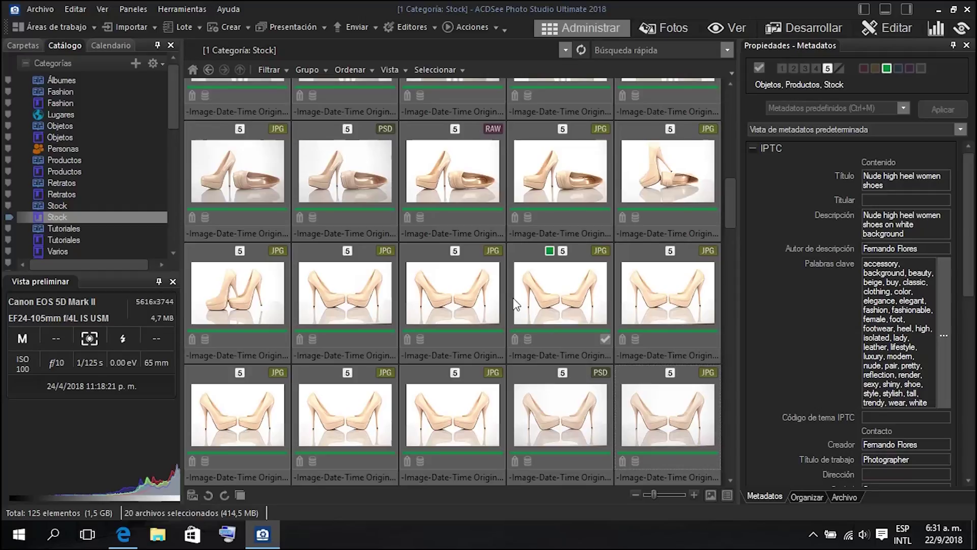
- Review the shoe photos' keywords and add the first Fashion category, the one with the blue icon, to the 15 photos in the three fully visible rows
{"action": "left_click", "coordinate": [806, 498]}
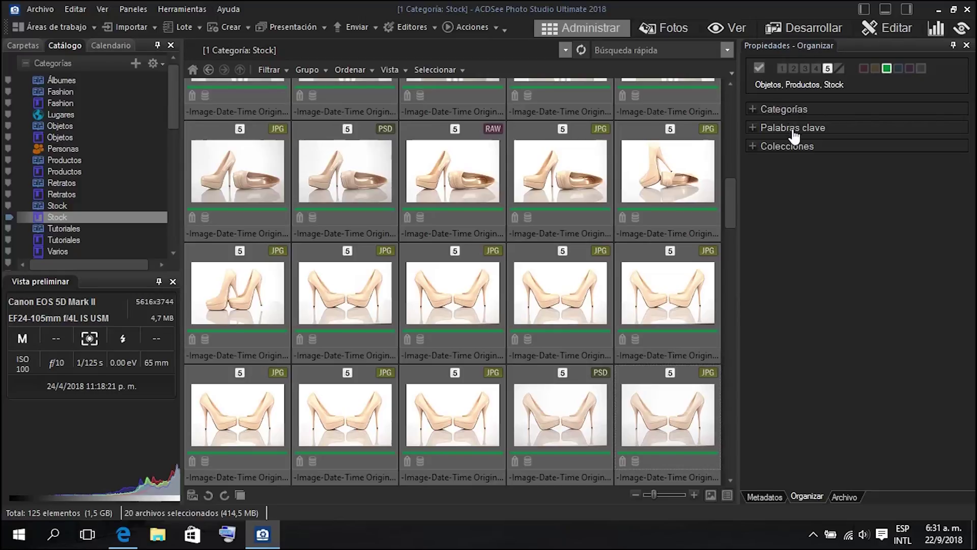
{"action": "left_click", "coordinate": [754, 128]}
{"action": "left_click", "coordinate": [261, 162]}
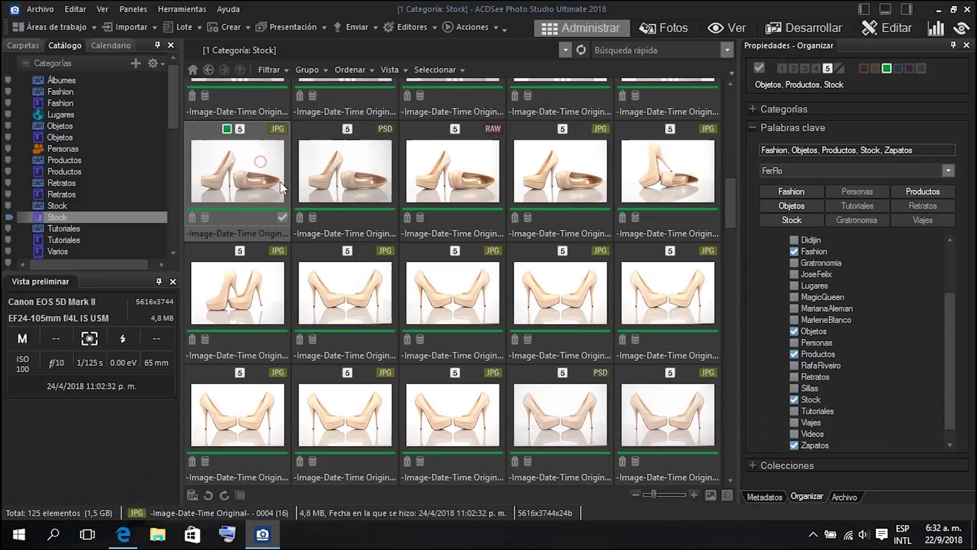
{"action": "left_click", "coordinate": [644, 420], "text": "shift"}
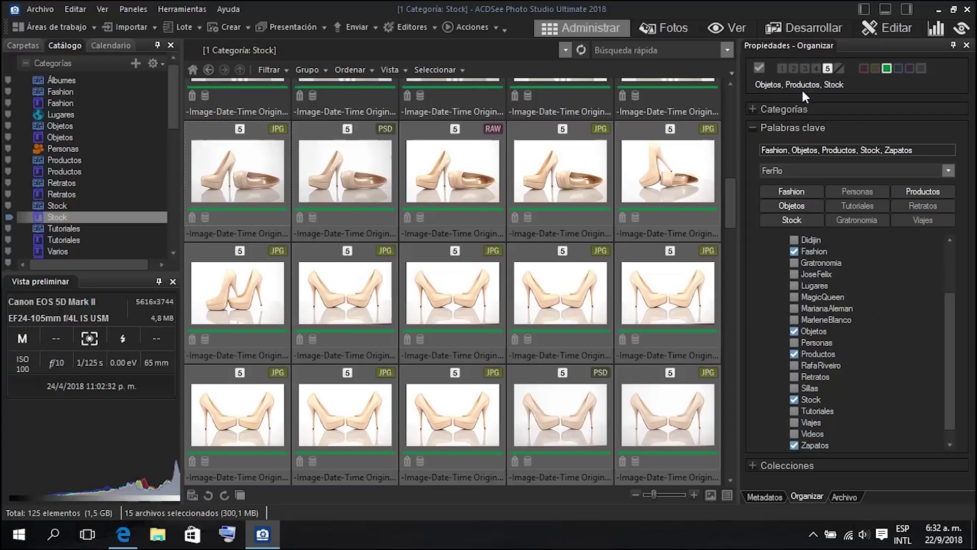
{"action": "left_click", "coordinate": [754, 110]}
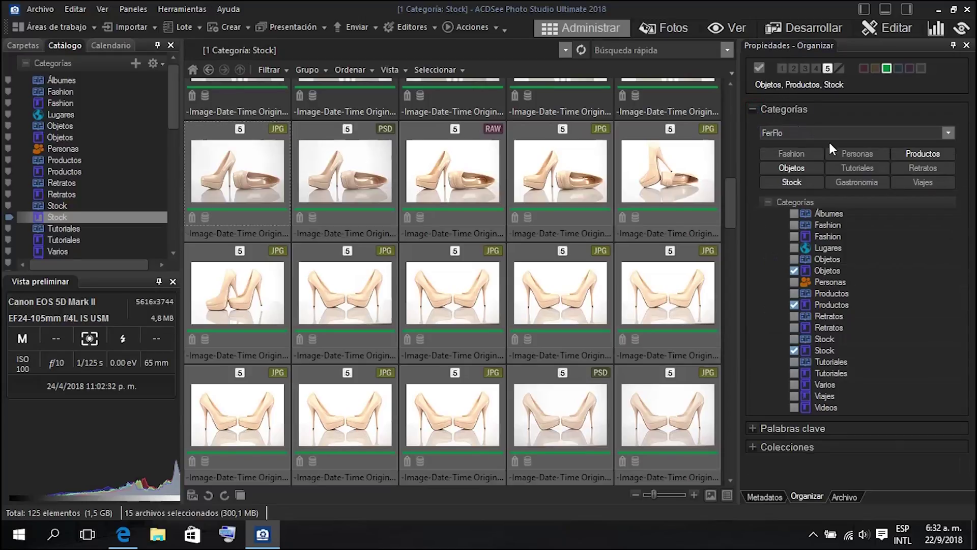
{"action": "left_click", "coordinate": [794, 225]}
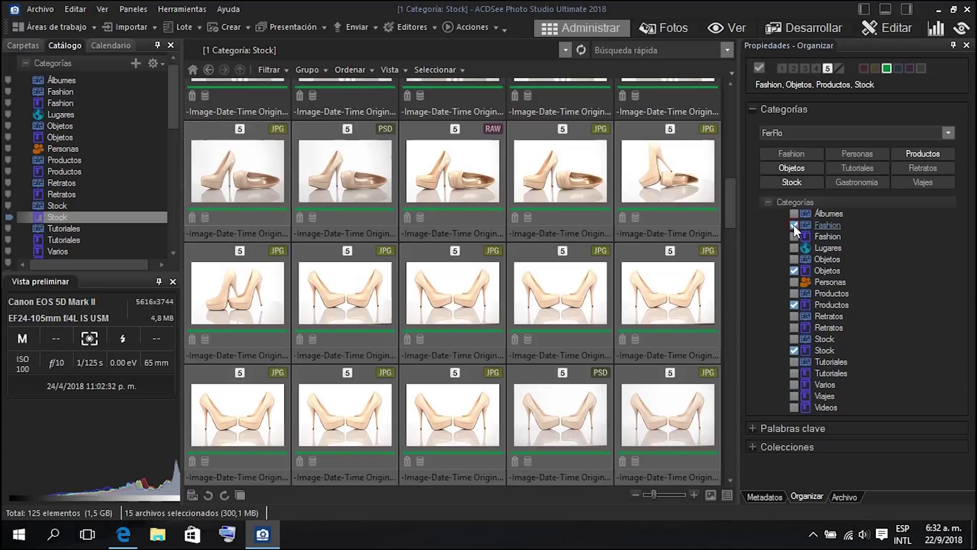
- Examine the file information, image attributes and EXIF summary of the first fully visible shoe photo
{"action": "left_click", "coordinate": [844, 497]}
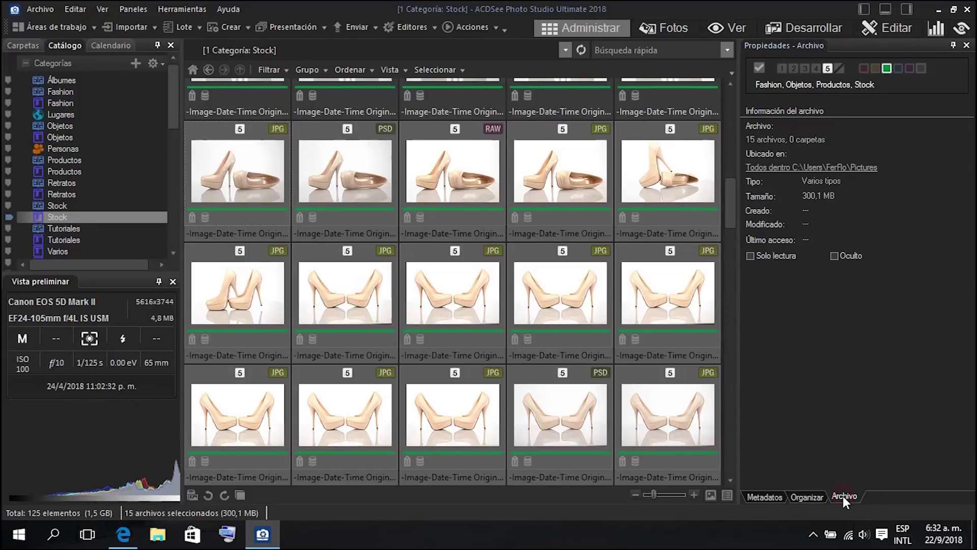
{"action": "left_click", "coordinate": [257, 171]}
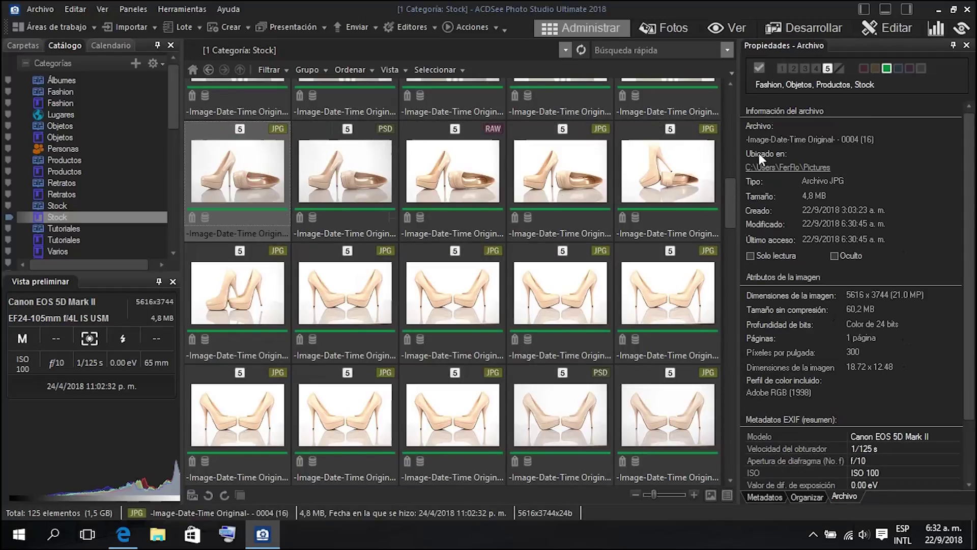
{"action": "scroll", "coordinate": [857, 390], "scroll_direction": "down", "scroll_amount": 3}
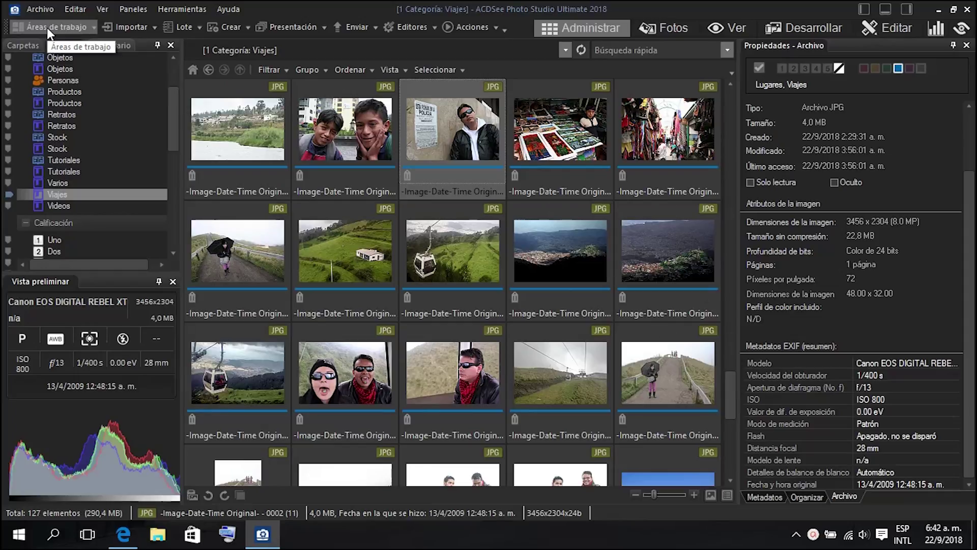
- Apply the saved custom workspace and close the file properties pane
{"action": "left_click", "coordinate": [77, 26]}
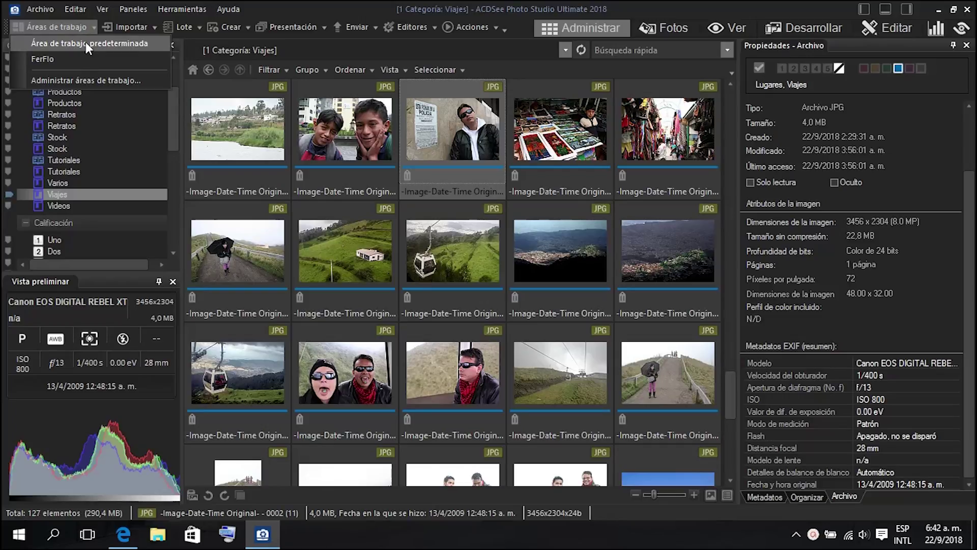
{"action": "left_click", "coordinate": [74, 60]}
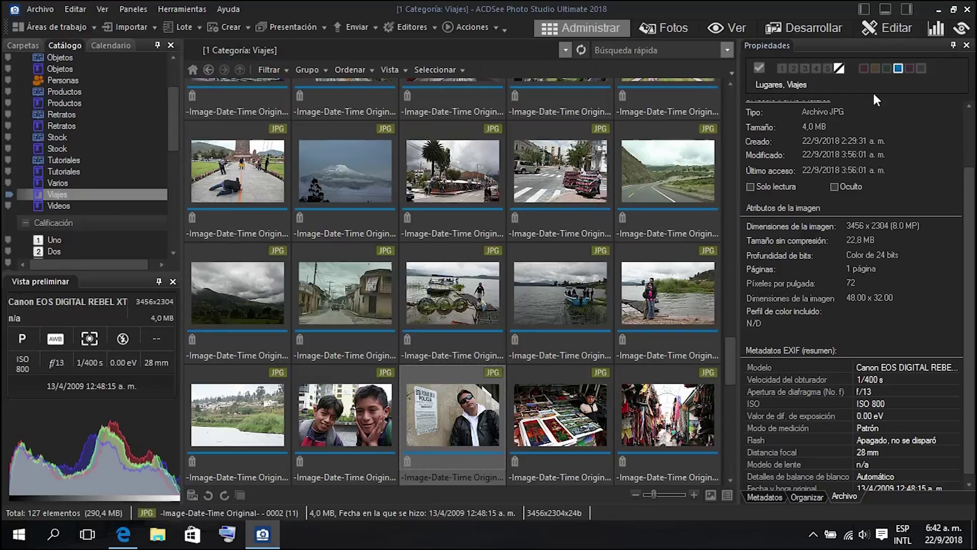
{"action": "left_click", "coordinate": [965, 46]}
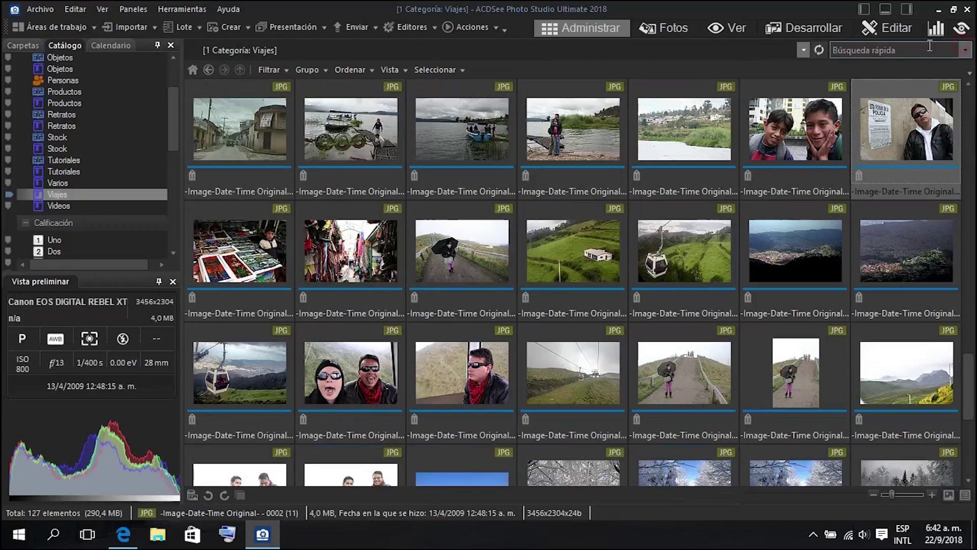
- Save the current layout as a new workspace named Area
{"action": "left_click", "coordinate": [51, 24]}
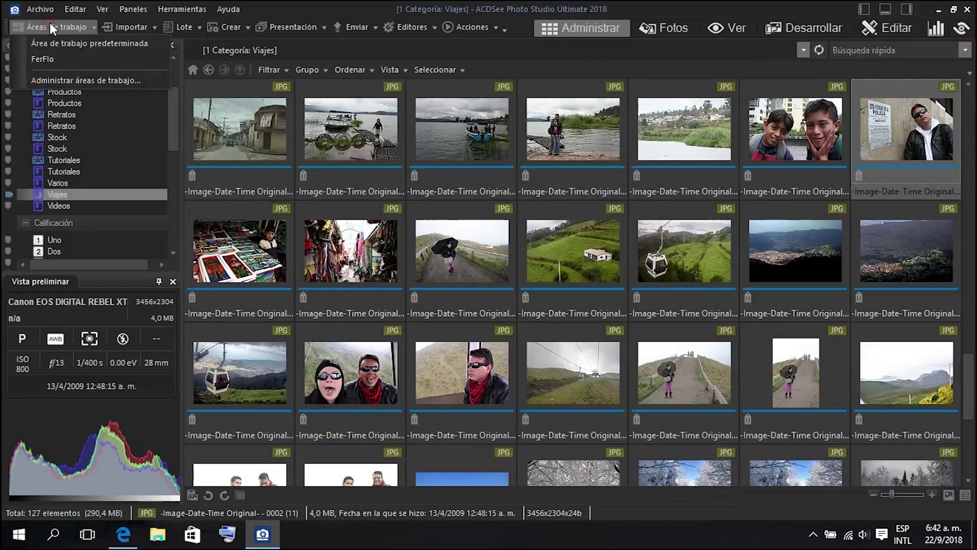
{"action": "left_click", "coordinate": [100, 79]}
{"action": "left_click", "coordinate": [580, 191]}
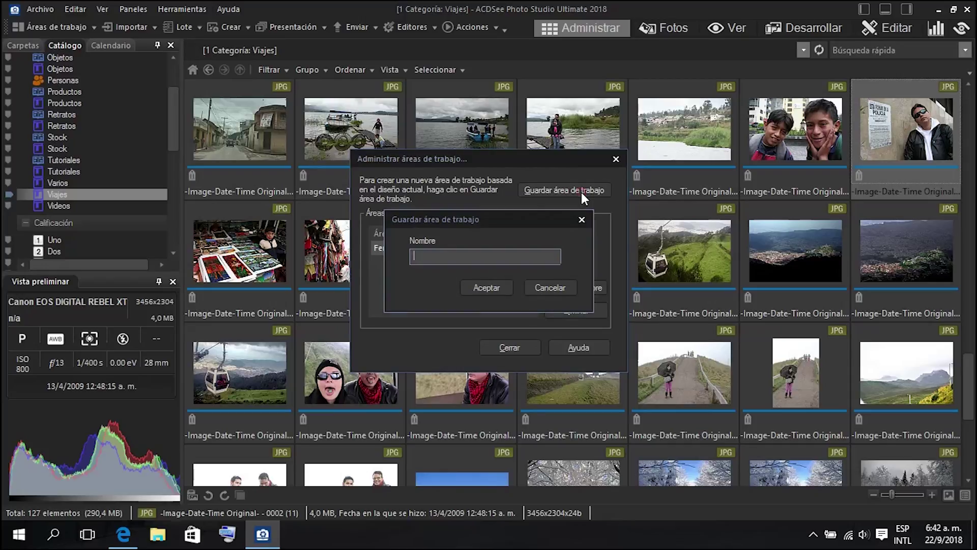
{"action": "type", "text": "Area"}
{"action": "left_click", "coordinate": [487, 288]}
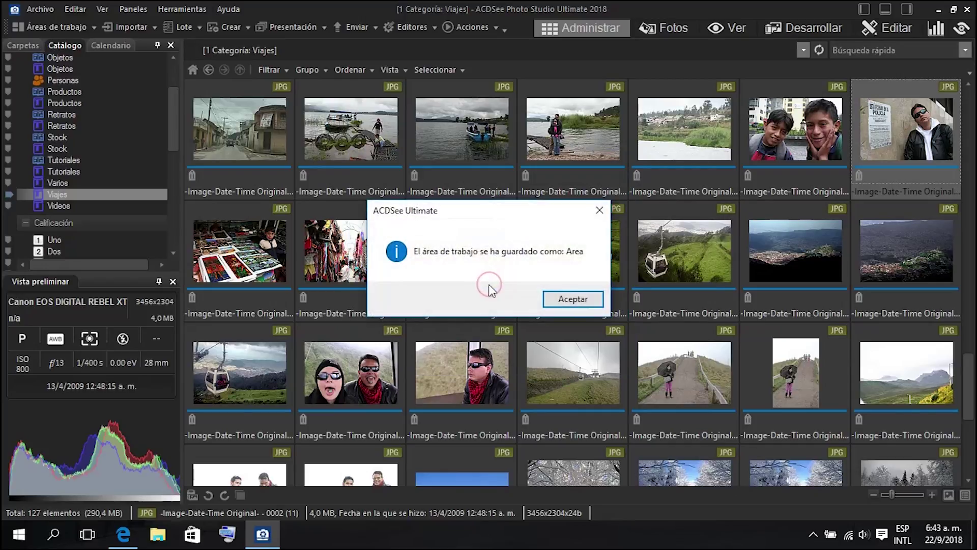
{"action": "left_click", "coordinate": [574, 299]}
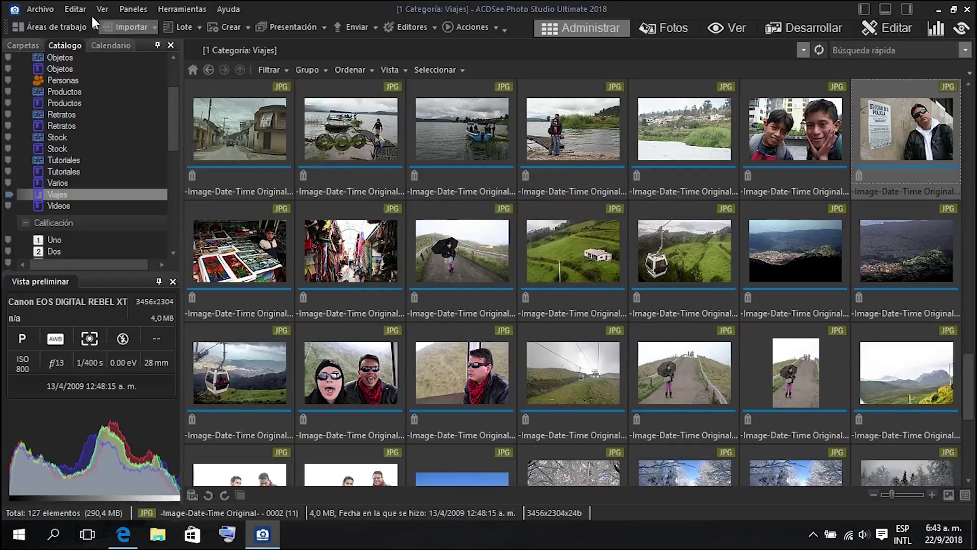
- Restore the default workspace and look over the import and batch-processing commands
{"action": "left_click", "coordinate": [69, 27]}
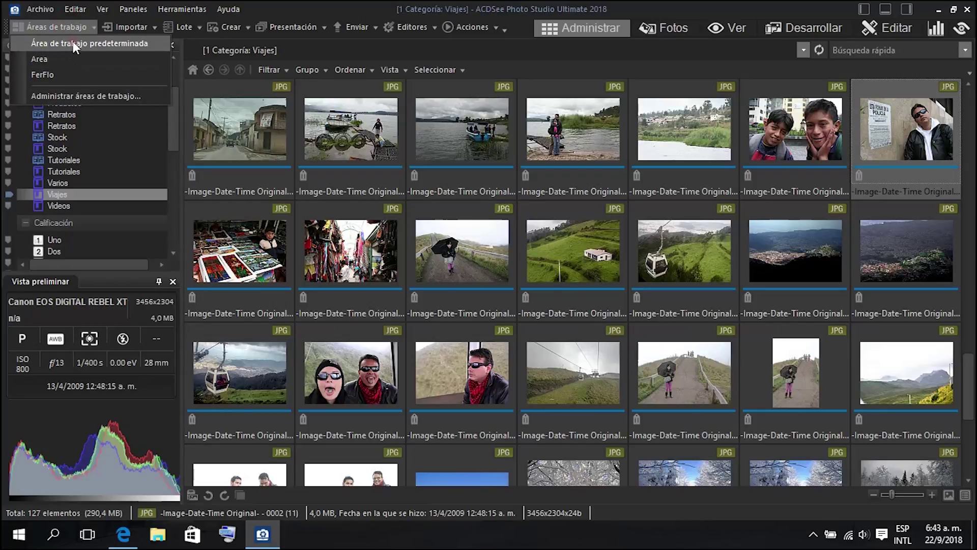
{"action": "left_click", "coordinate": [72, 44]}
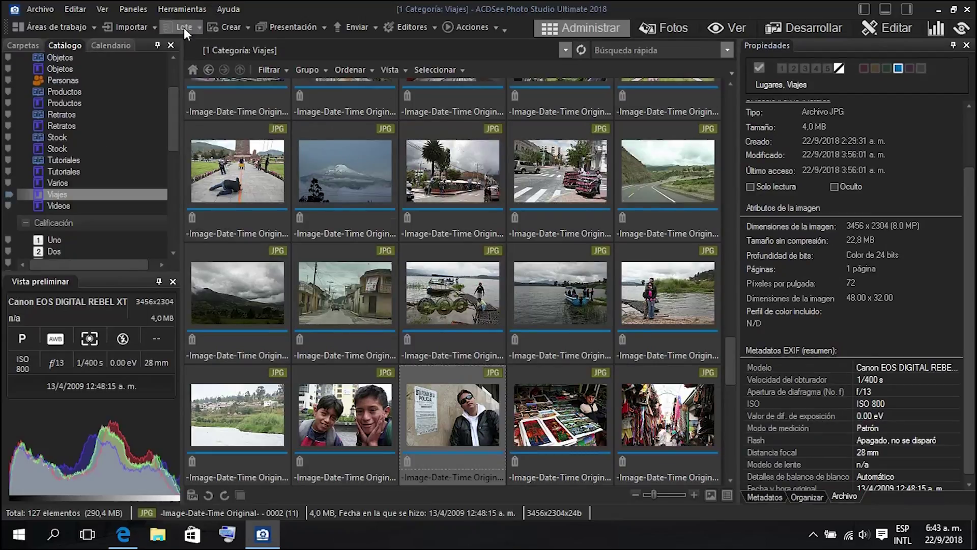
{"action": "left_click", "coordinate": [135, 29]}
{"action": "left_click", "coordinate": [197, 26]}
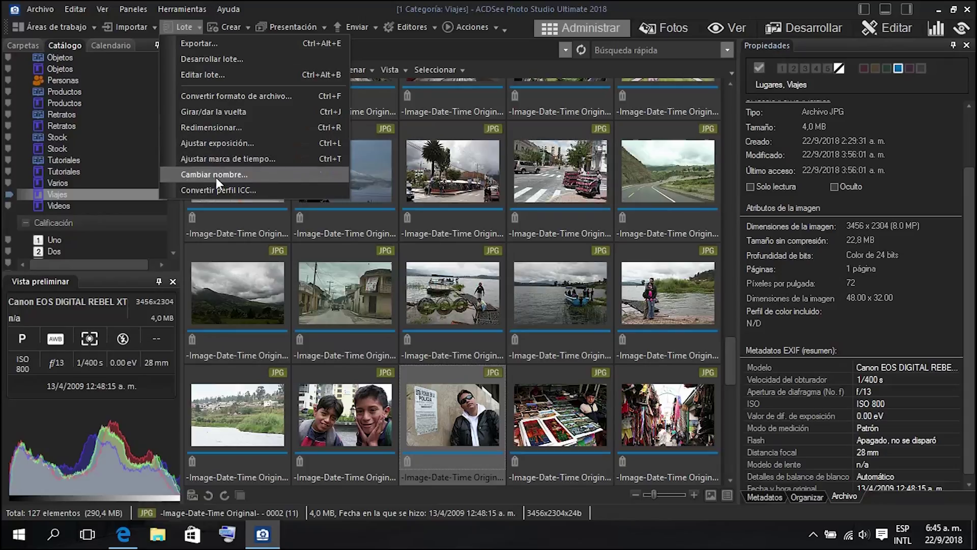
- Select the first two full rows as a range, and replace that selection with six individually picked travel photos across three rows
{"action": "left_click", "coordinate": [259, 170]}
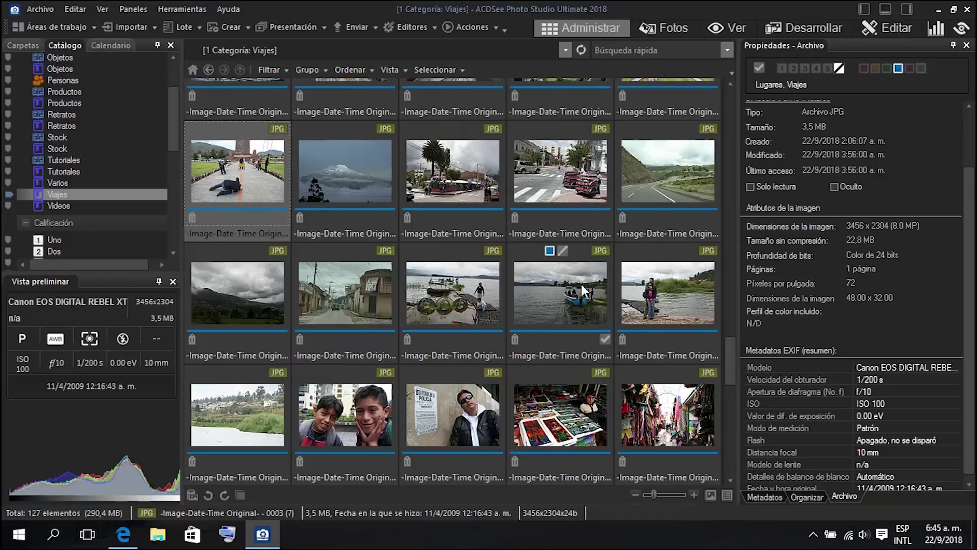
{"action": "left_click", "coordinate": [670, 305], "text": "shift"}
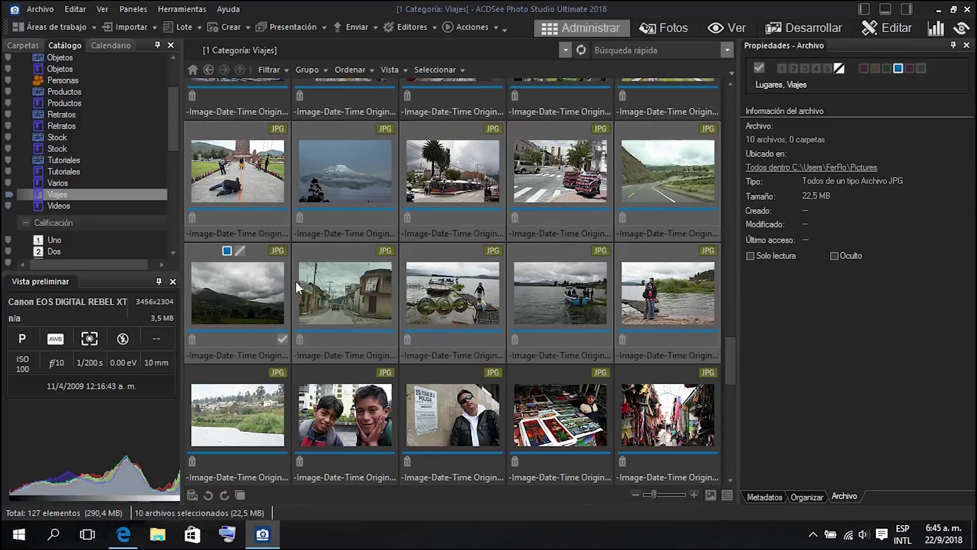
{"action": "left_click", "coordinate": [239, 162]}
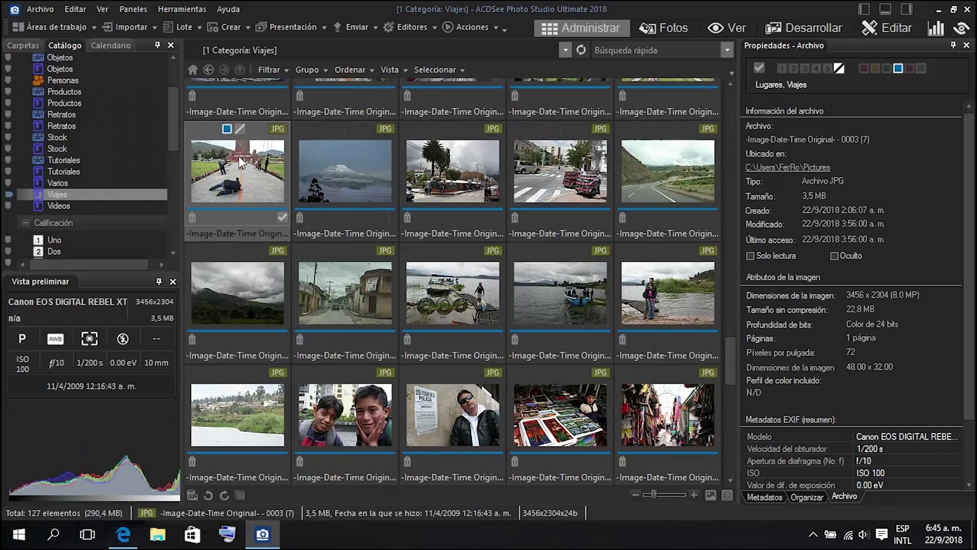
{"action": "left_click", "coordinate": [359, 302]}
{"action": "left_click", "coordinate": [549, 181], "text": "ctrl"}
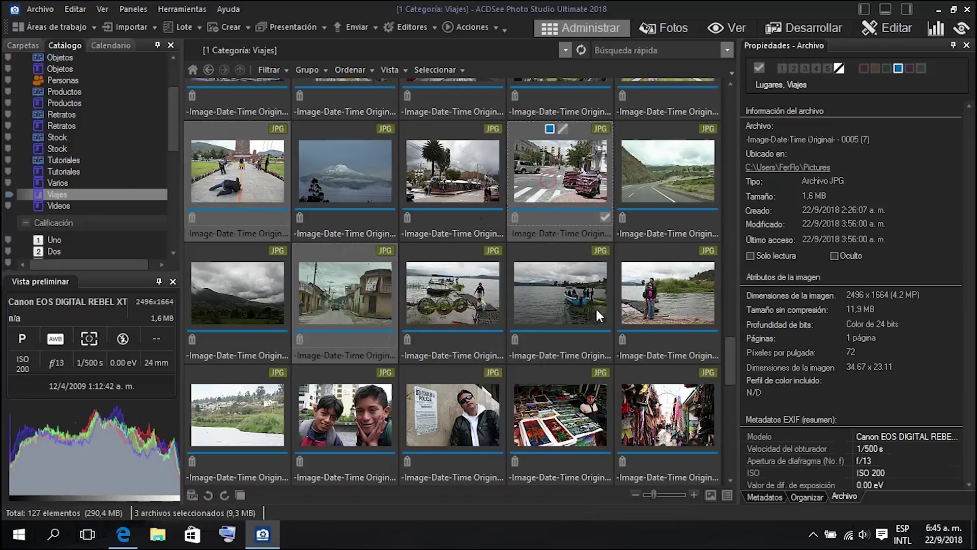
{"action": "left_click", "coordinate": [576, 403], "text": "ctrl"}
{"action": "left_click", "coordinate": [453, 408], "text": "ctrl"}
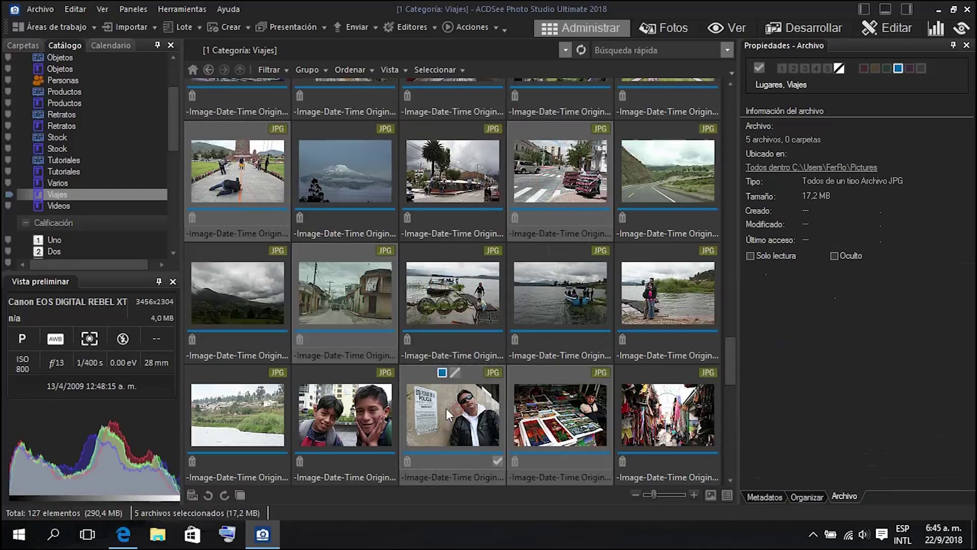
{"action": "left_click", "coordinate": [358, 408], "text": "ctrl"}
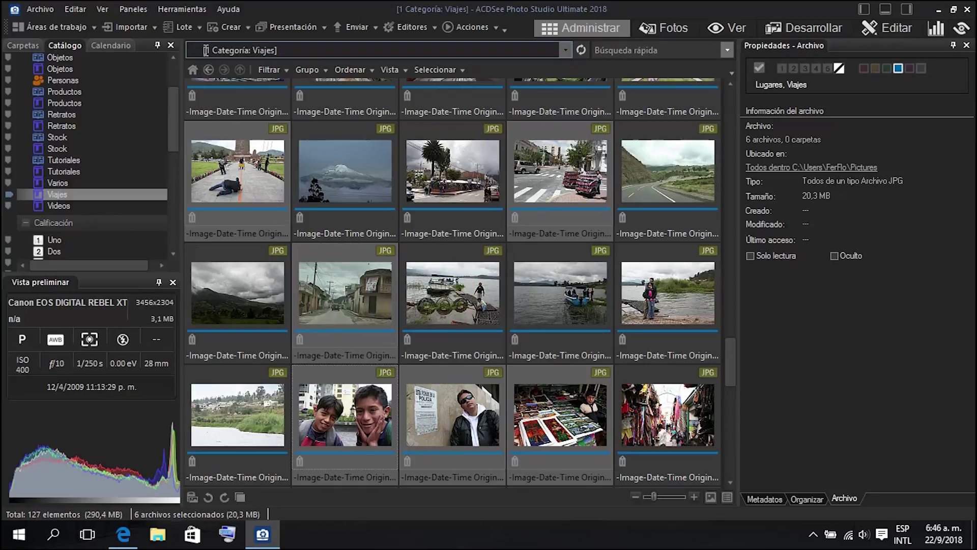
- Examine the output formats offered by batch file format conversion for the six selected photos, without converting them
{"action": "left_click", "coordinate": [197, 29]}
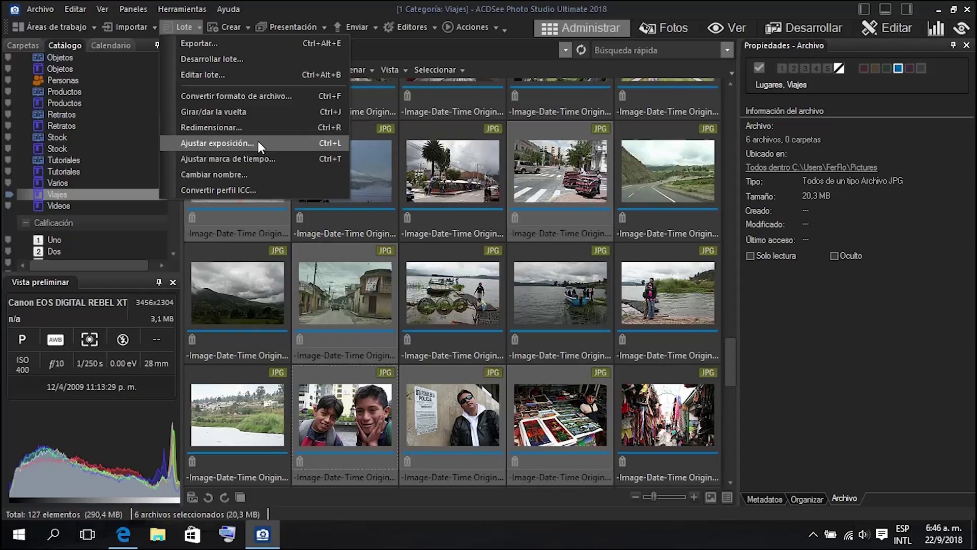
{"action": "left_click", "coordinate": [264, 97]}
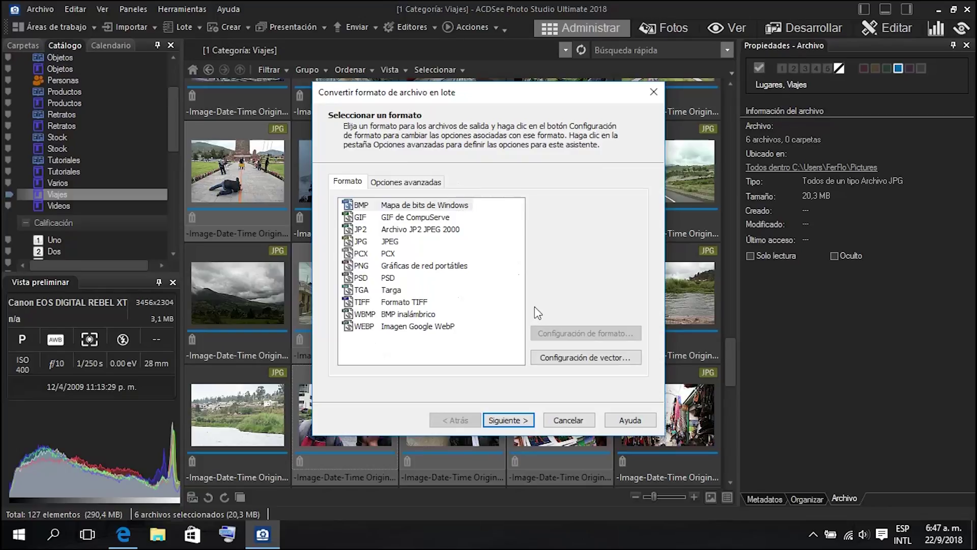
{"action": "left_click", "coordinate": [568, 420]}
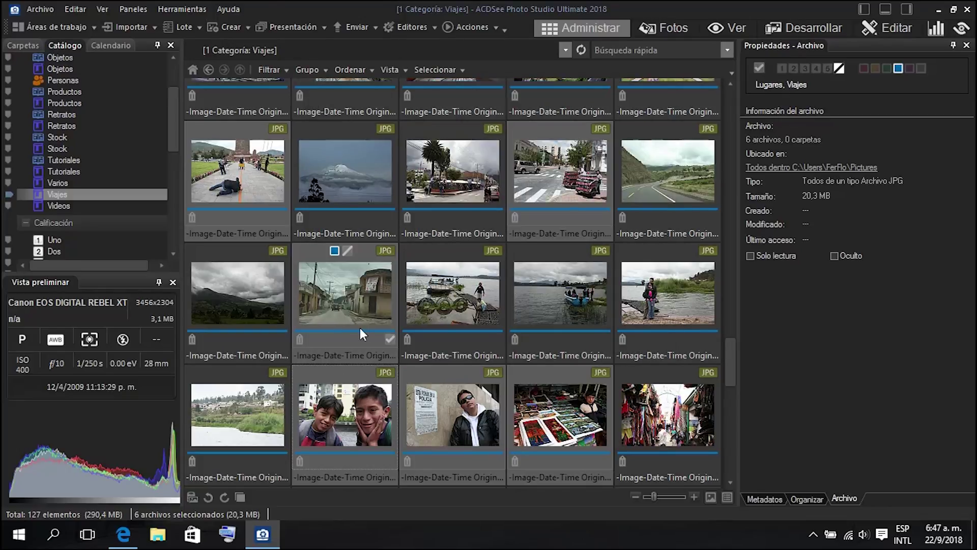
- Select the eight travel photos from the man beside the police notice to the end of the next row and preview their slideshow
{"action": "left_click", "coordinate": [242, 25]}
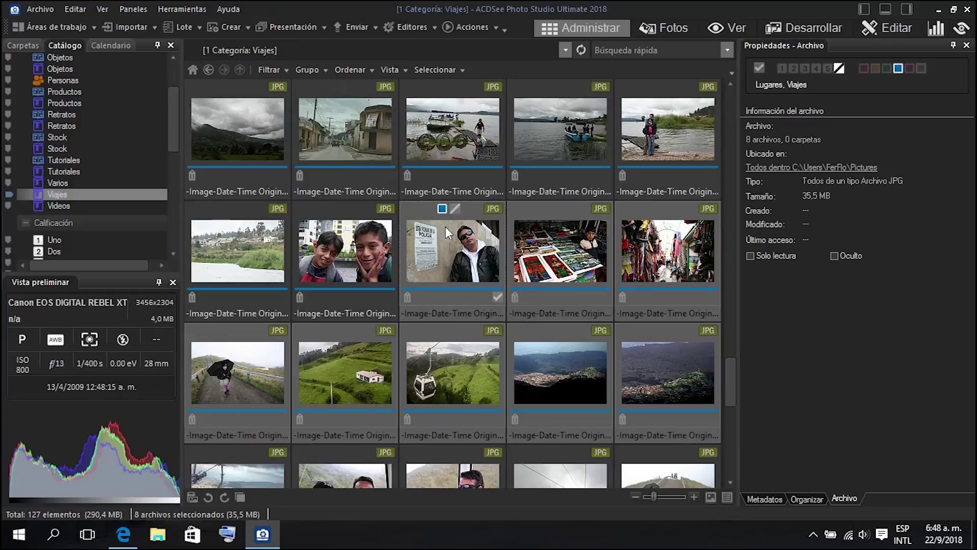
{"action": "left_click", "coordinate": [472, 244]}
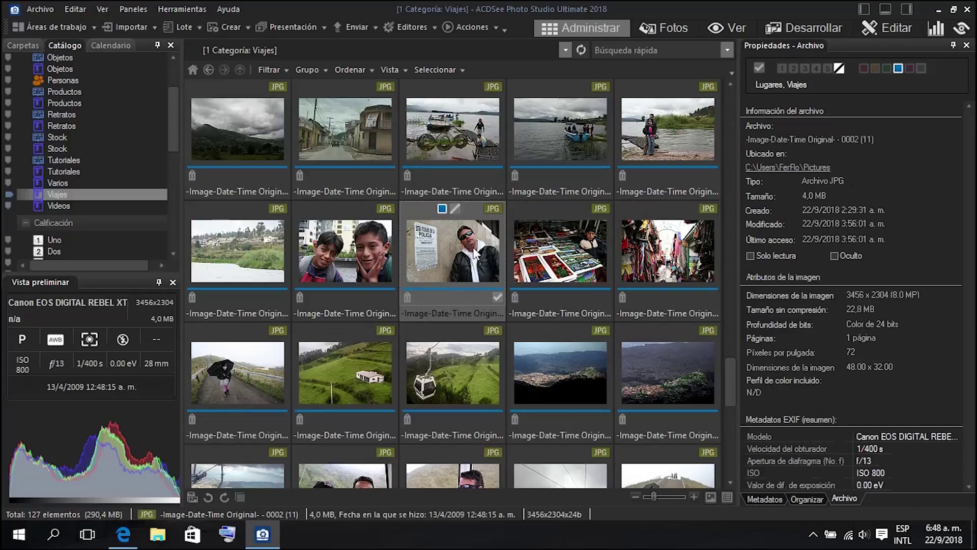
{"action": "left_click", "coordinate": [657, 363], "text": "shift"}
{"action": "left_click", "coordinate": [303, 27]}
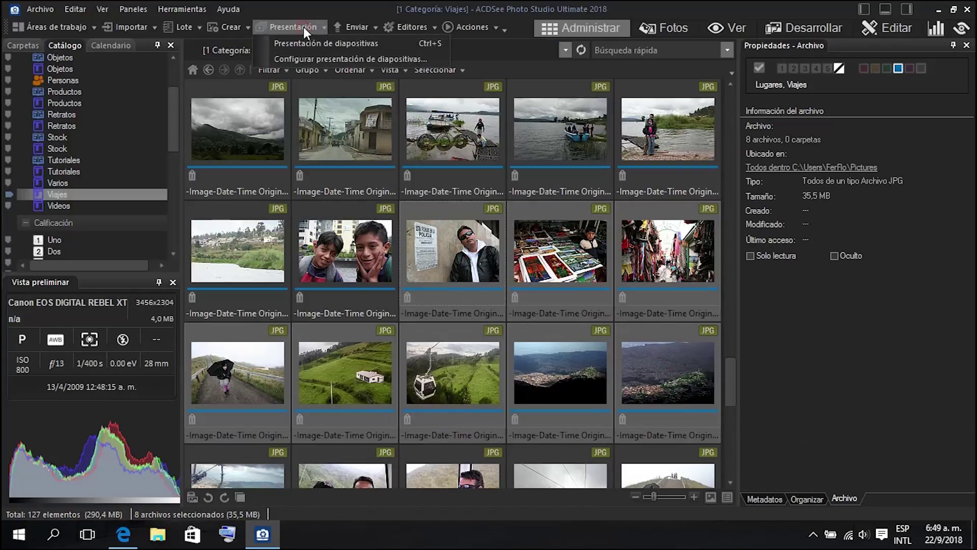
{"action": "left_click", "coordinate": [307, 43]}
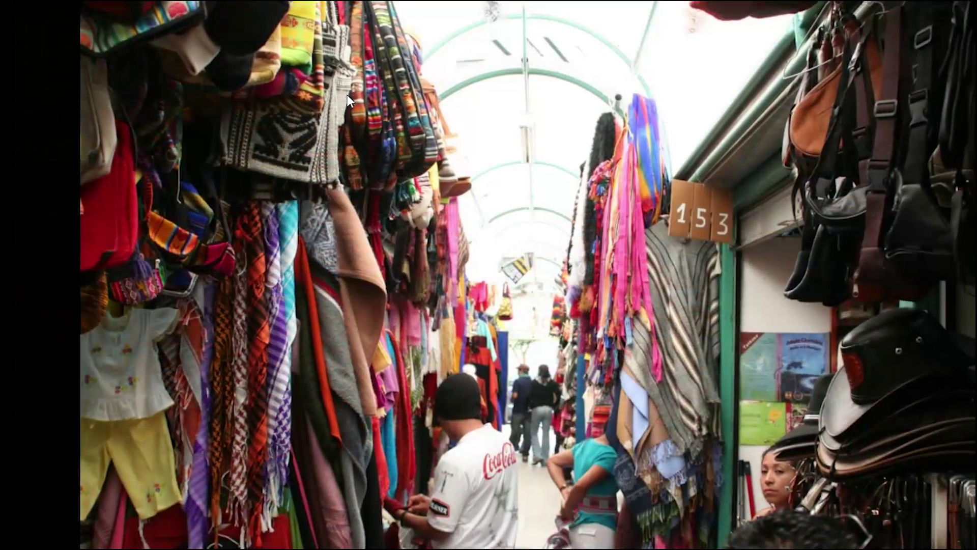
{"action": "key", "text": "Escape"}
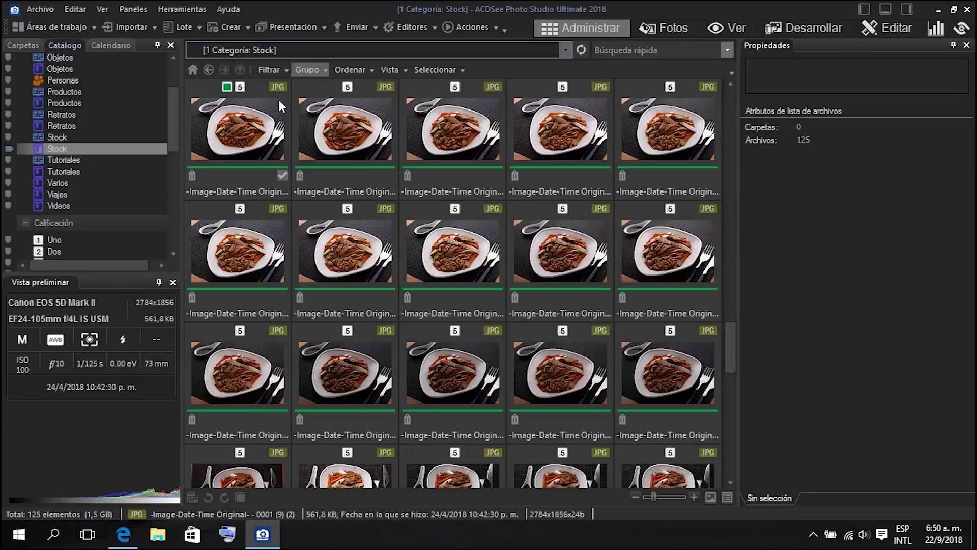
- Select the 15 food photos in the three full rows of the Stock category and review the sending options
{"action": "left_click", "coordinate": [254, 108]}
{"action": "left_click", "coordinate": [676, 362], "text": "shift"}
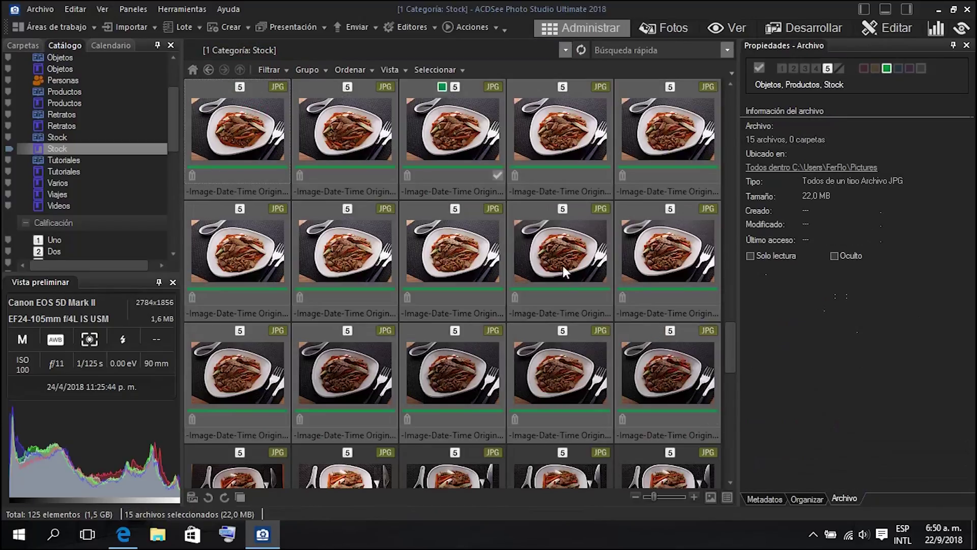
{"action": "left_click", "coordinate": [353, 27]}
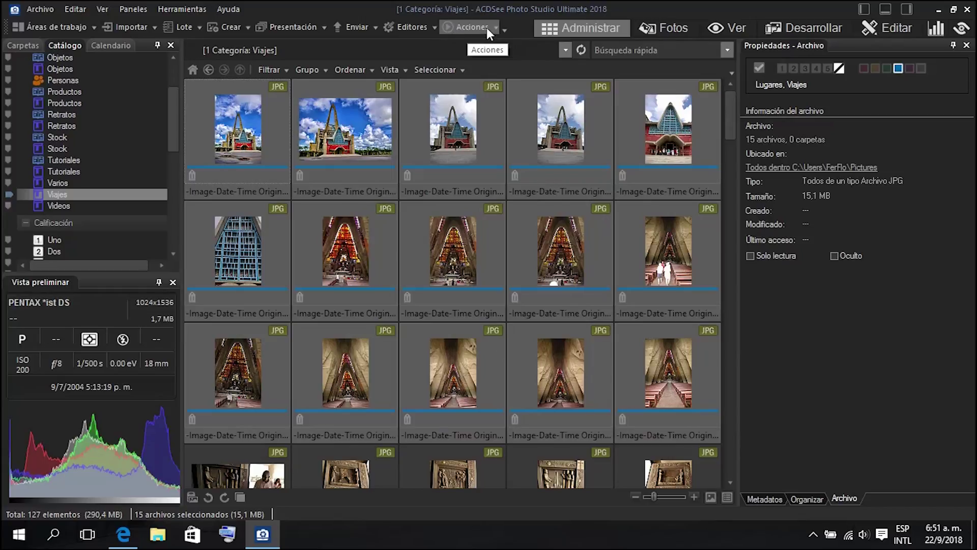
- Run the Antigüedad black-and-white action on the 15 church photos in the first three Viajes rows and select a converted copy
{"action": "left_click", "coordinate": [248, 133]}
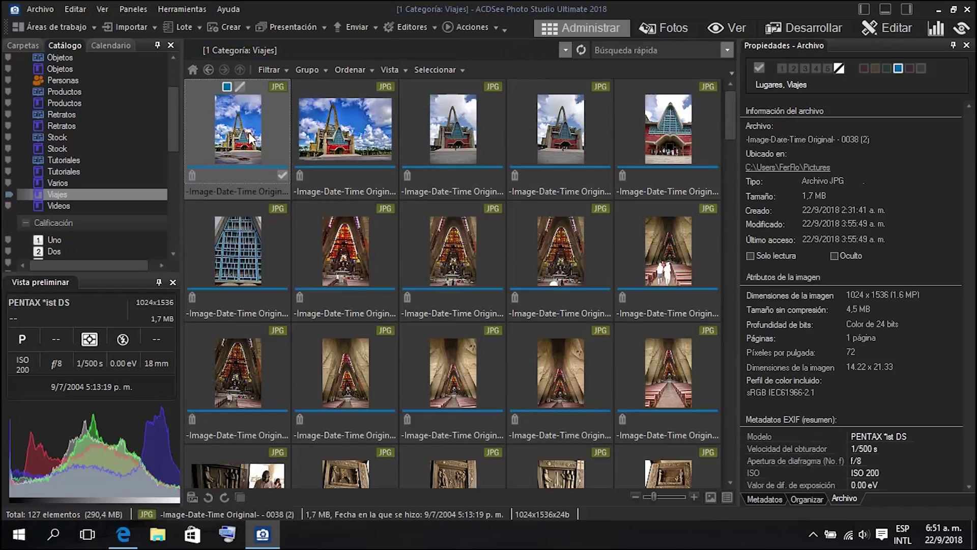
{"action": "left_click", "coordinate": [675, 380], "text": "shift"}
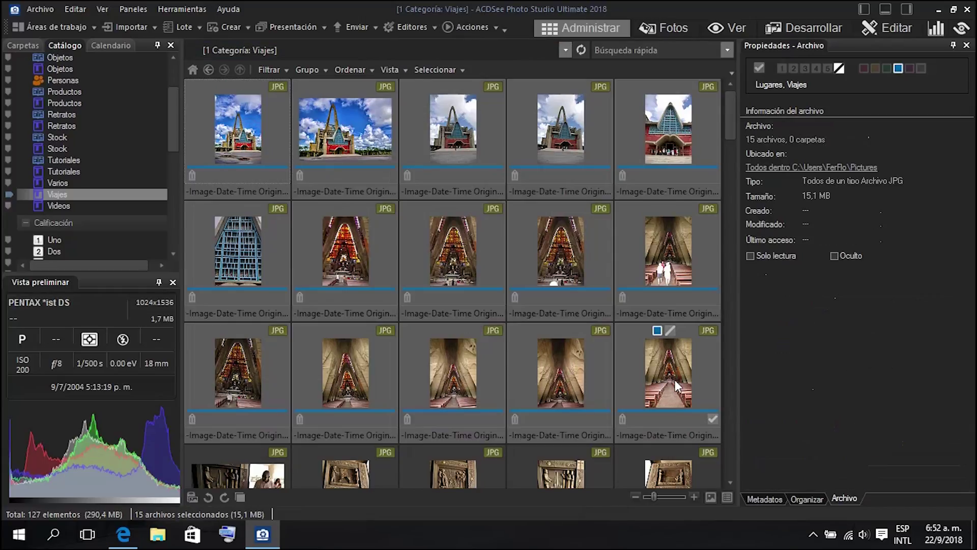
{"action": "left_click", "coordinate": [495, 25]}
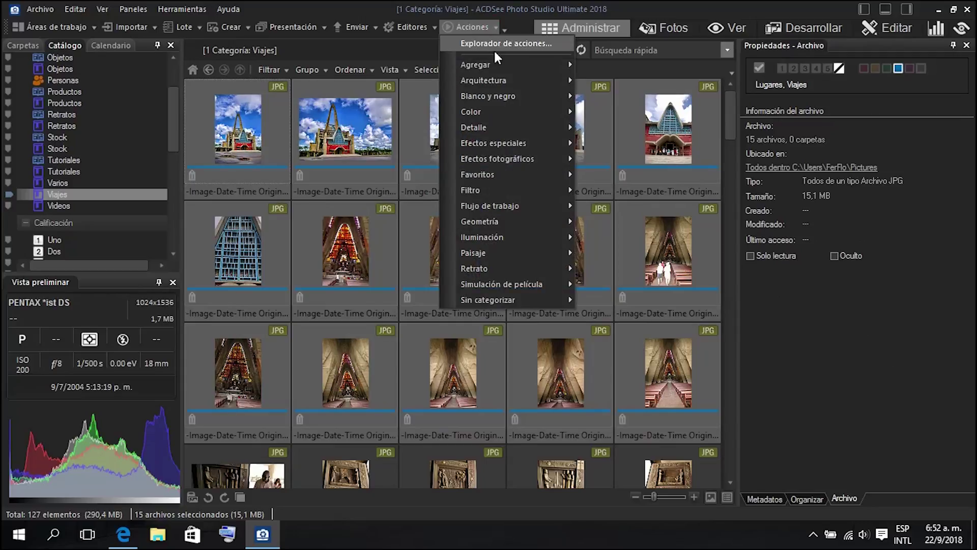
{"action": "mouse_move", "coordinate": [497, 97]}
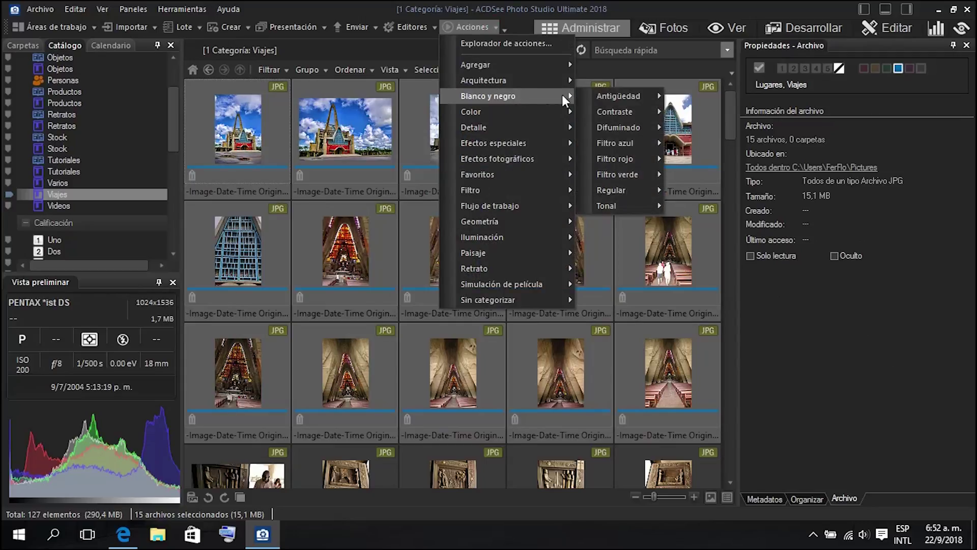
{"action": "mouse_move", "coordinate": [613, 94]}
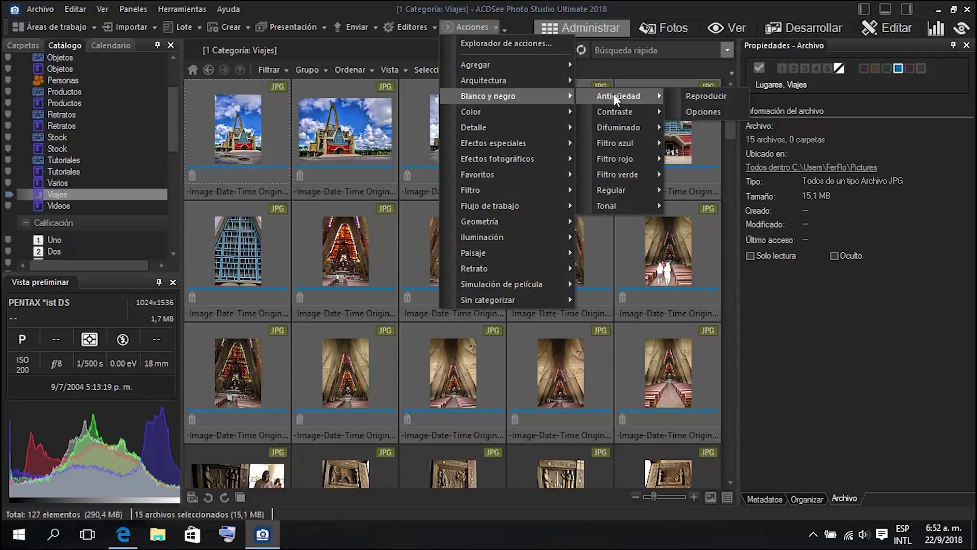
{"action": "left_click", "coordinate": [700, 97]}
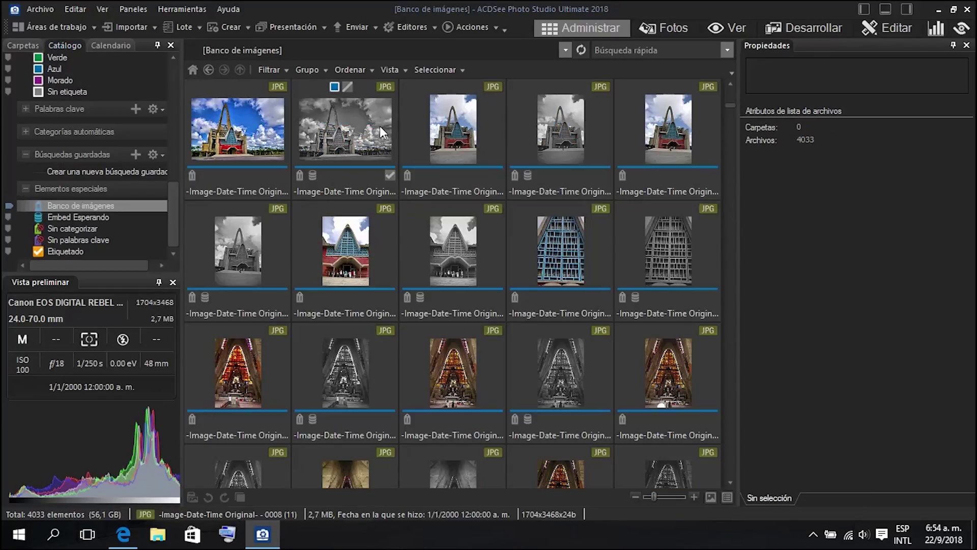
{"action": "left_click", "coordinate": [380, 127]}
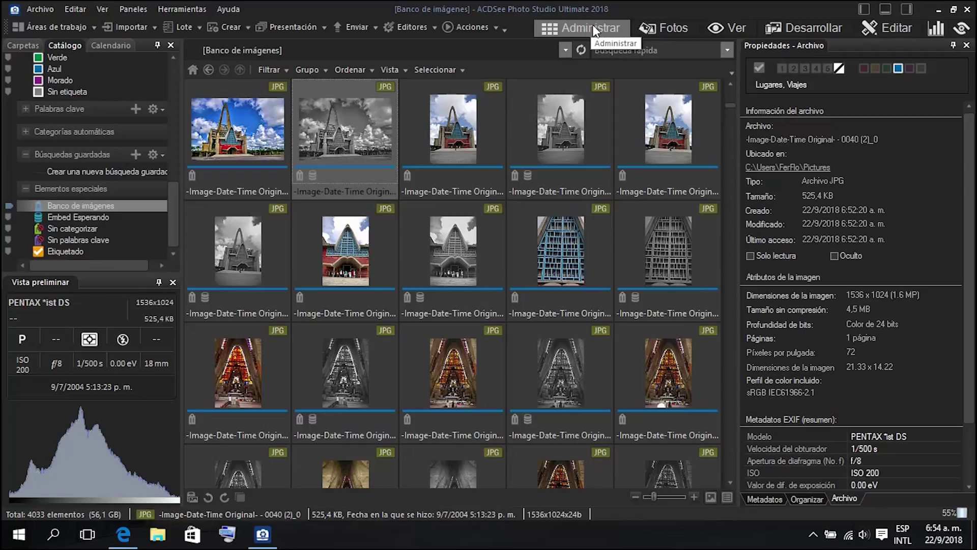
- Switch to the Fotos mode and browse the library's 2018 photos by date
{"action": "left_click", "coordinate": [664, 29]}
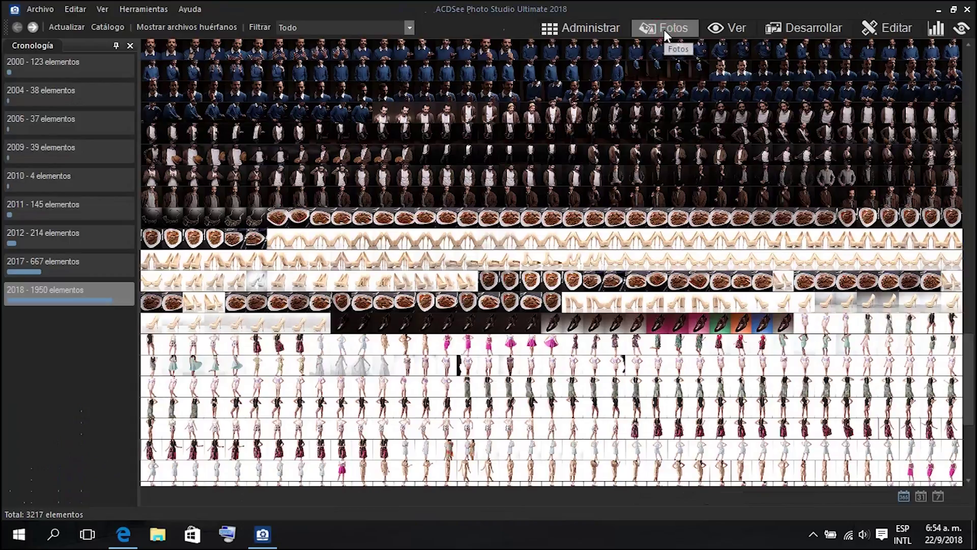
{"action": "scroll", "coordinate": [572, 185], "scroll_direction": "down", "scroll_amount": 3}
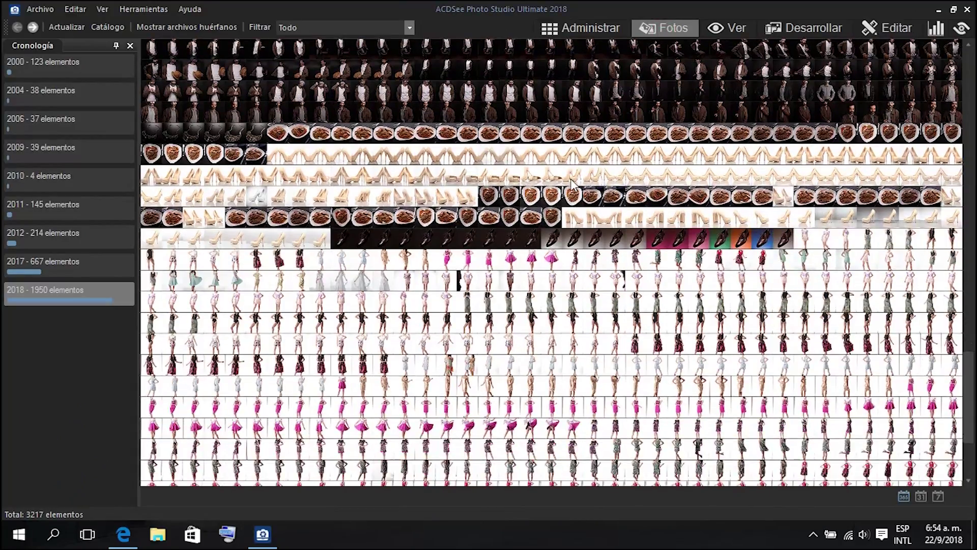
- Browse the yearly timeline of the whole library from 2000 through the start of 2018
{"action": "scroll", "coordinate": [574, 186], "scroll_direction": "up", "scroll_amount": 4}
{"action": "scroll", "coordinate": [571, 184], "scroll_direction": "up", "scroll_amount": 5}
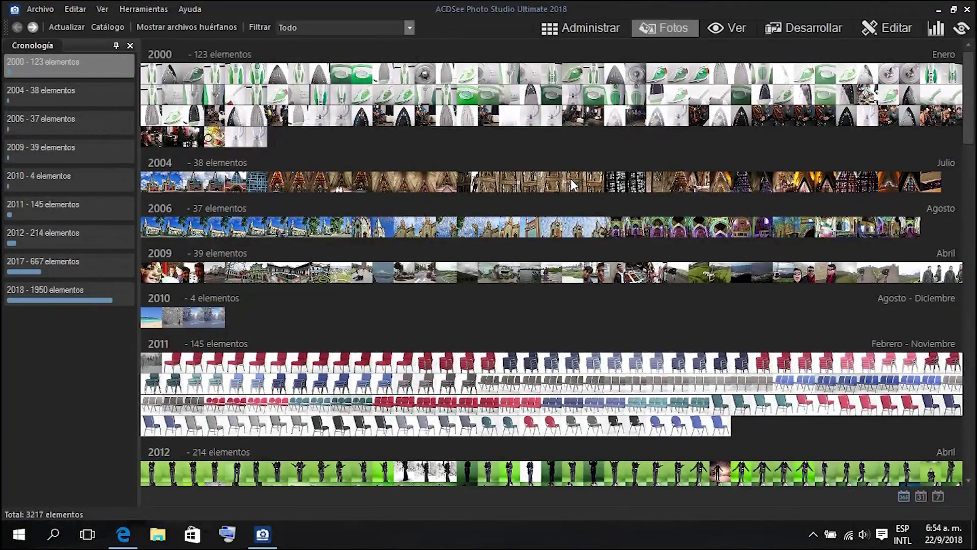
{"action": "scroll", "coordinate": [572, 184], "scroll_direction": "down", "scroll_amount": 2}
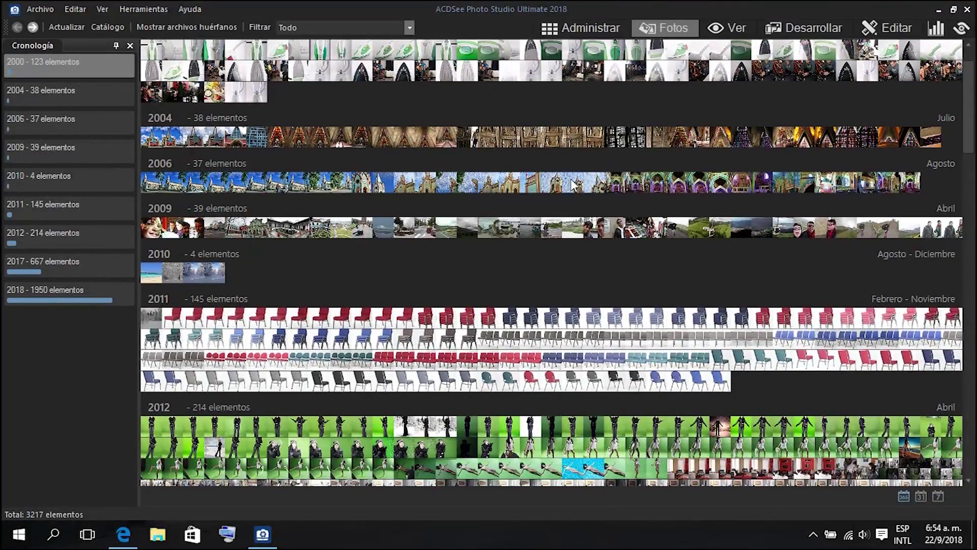
{"action": "scroll", "coordinate": [574, 185], "scroll_direction": "down", "scroll_amount": 10}
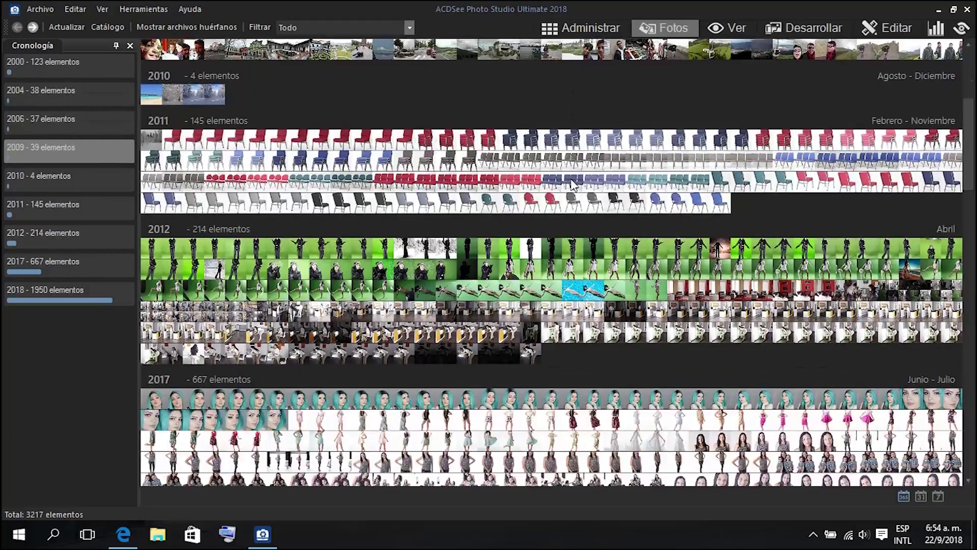
{"action": "scroll", "coordinate": [571, 181], "scroll_direction": "down", "scroll_amount": 15}
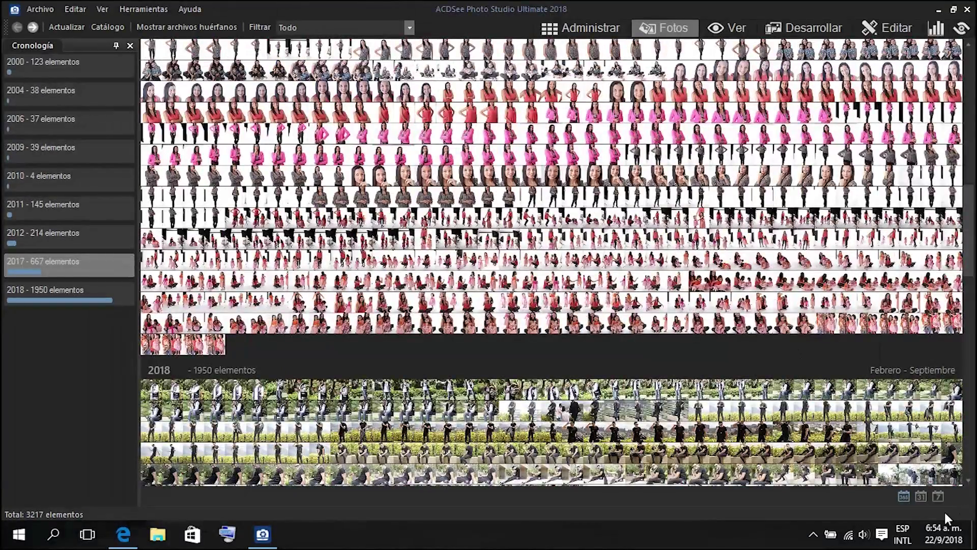
- Switch the timeline to the monthly view and on to the daily view, and browse the July 2017 photos
{"action": "left_click", "coordinate": [922, 497]}
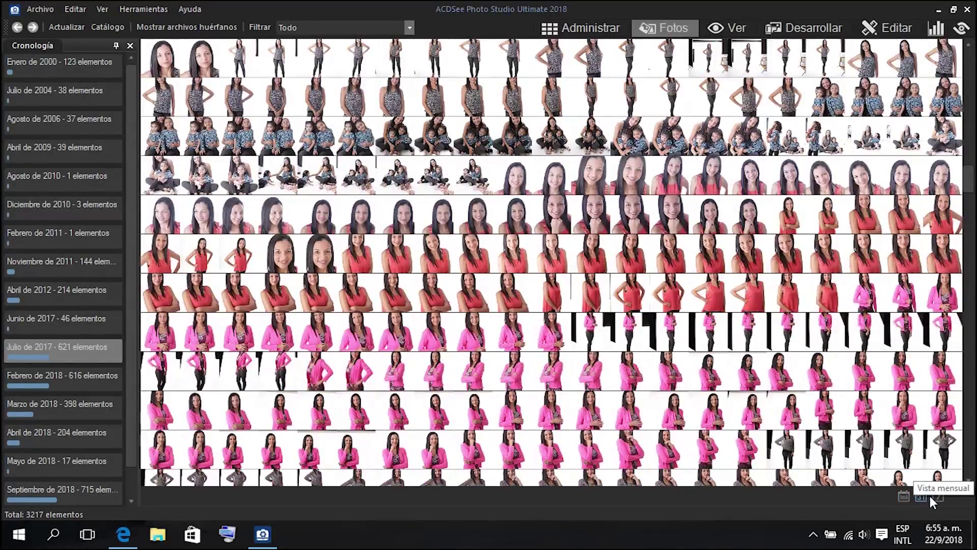
{"action": "left_click", "coordinate": [937, 496]}
{"action": "mouse_move", "coordinate": [715, 380]}
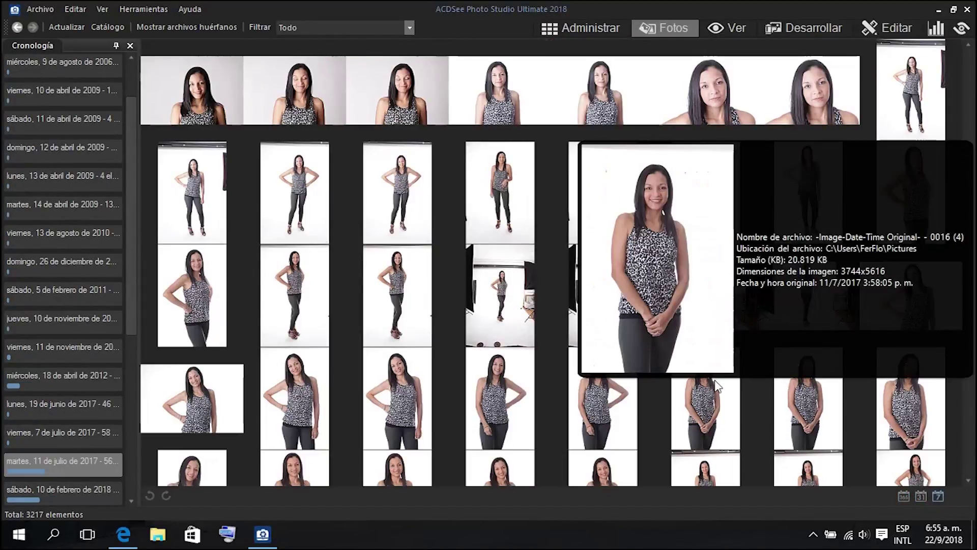
{"action": "scroll", "coordinate": [715, 380], "scroll_direction": "down", "scroll_amount": 3}
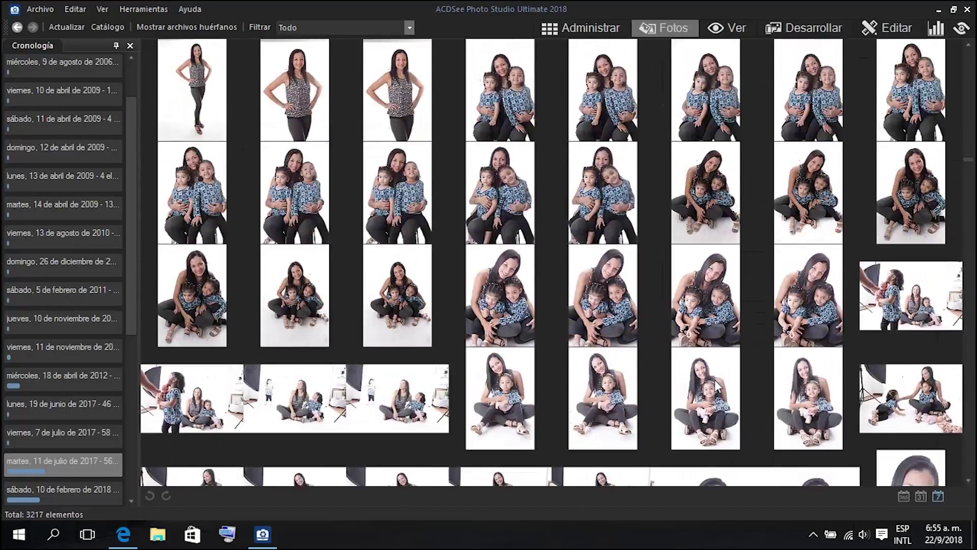
{"action": "scroll", "coordinate": [718, 387], "scroll_direction": "up", "scroll_amount": 3}
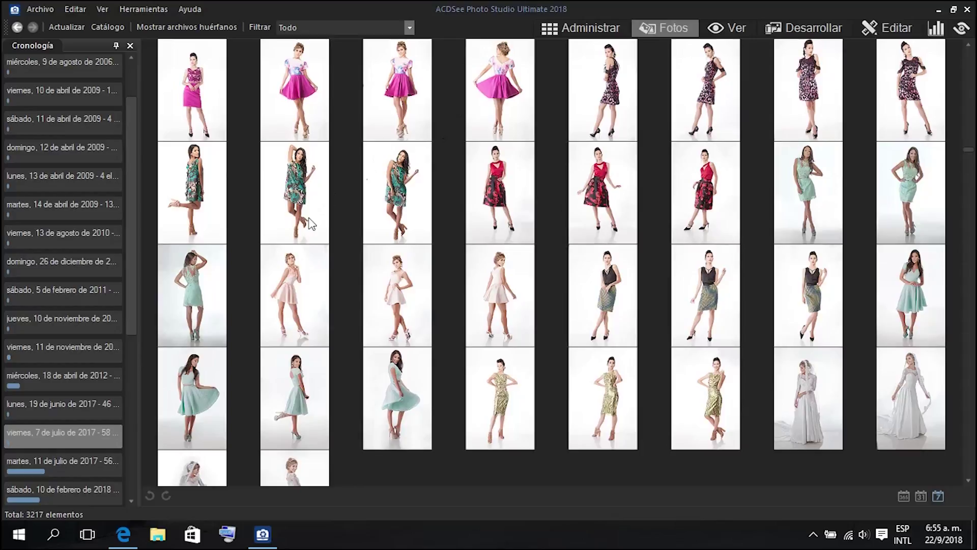
- Open the photo of the woman in the green patterned dress in Ver mode, inspecting it at 100% and fitted to the window
{"action": "left_click", "coordinate": [298, 198]}
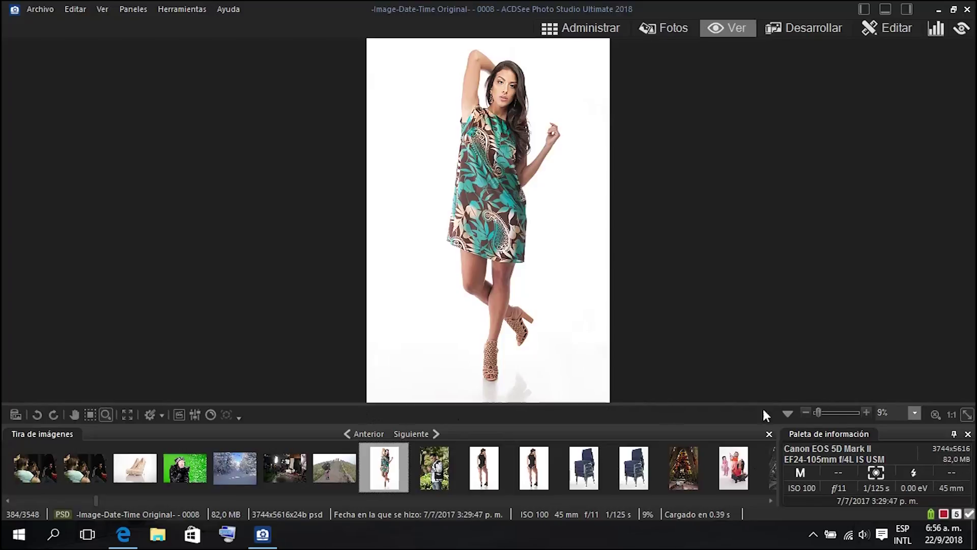
{"action": "left_click", "coordinate": [950, 415]}
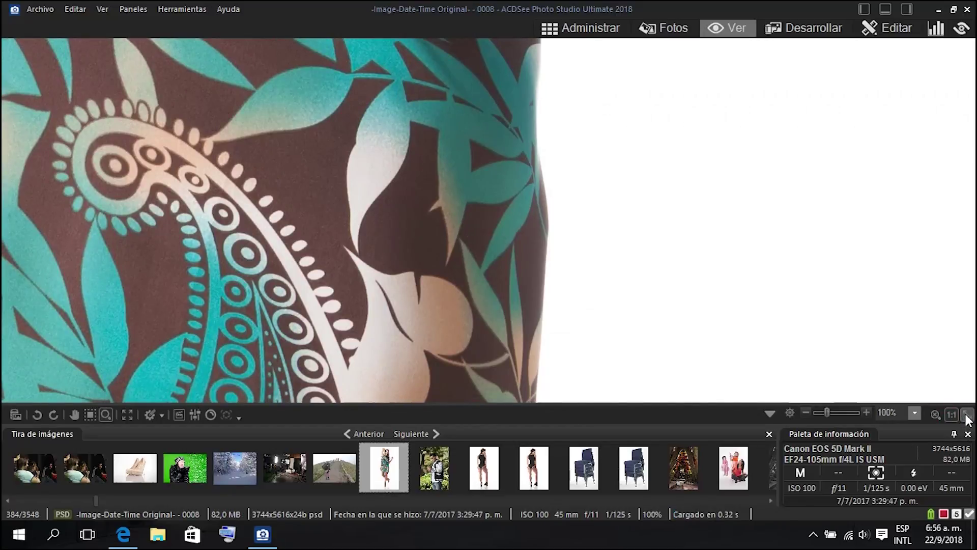
{"action": "left_click", "coordinate": [966, 415]}
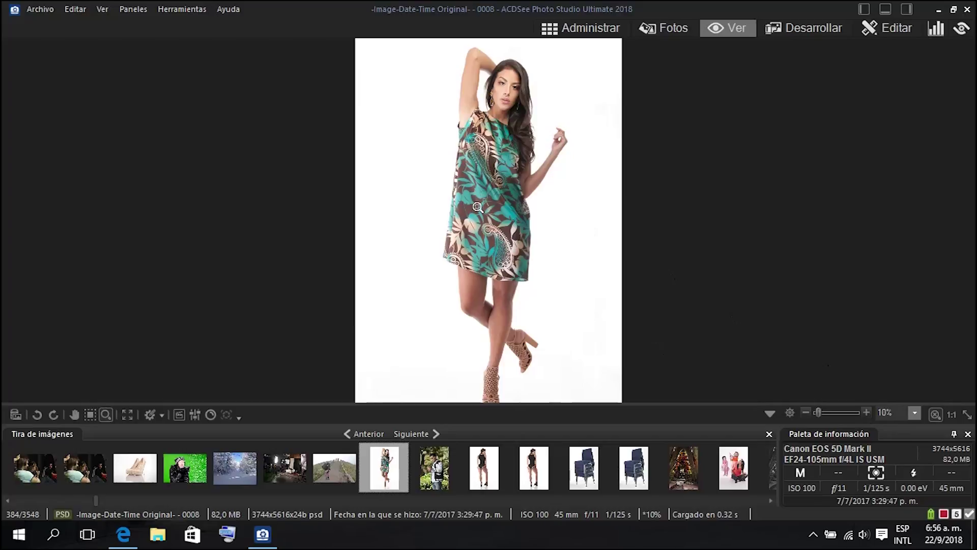
- Zoom in on the model's face with the Zoom tool to 30% and back out to 10%
{"action": "left_click", "coordinate": [500, 198]}
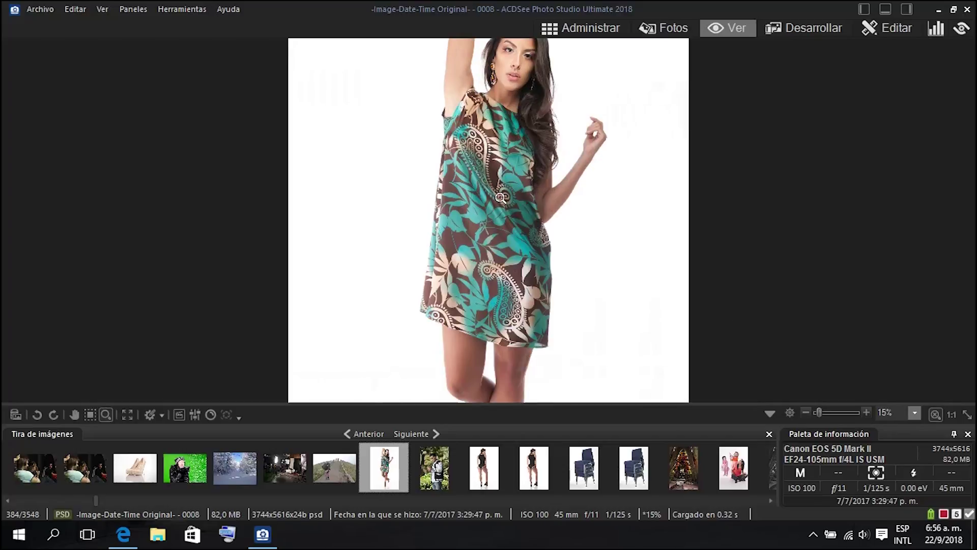
{"action": "left_click", "coordinate": [525, 63]}
{"action": "left_click", "coordinate": [524, 63]}
{"action": "left_click", "coordinate": [506, 153]}
{"action": "right_click", "coordinate": [530, 192]}
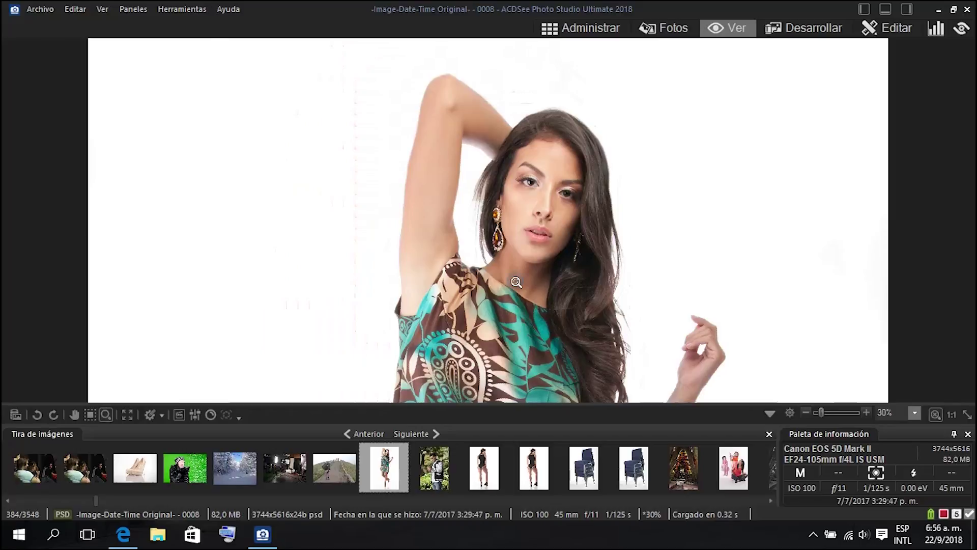
{"action": "right_click", "coordinate": [516, 282]}
{"action": "right_click", "coordinate": [516, 282]}
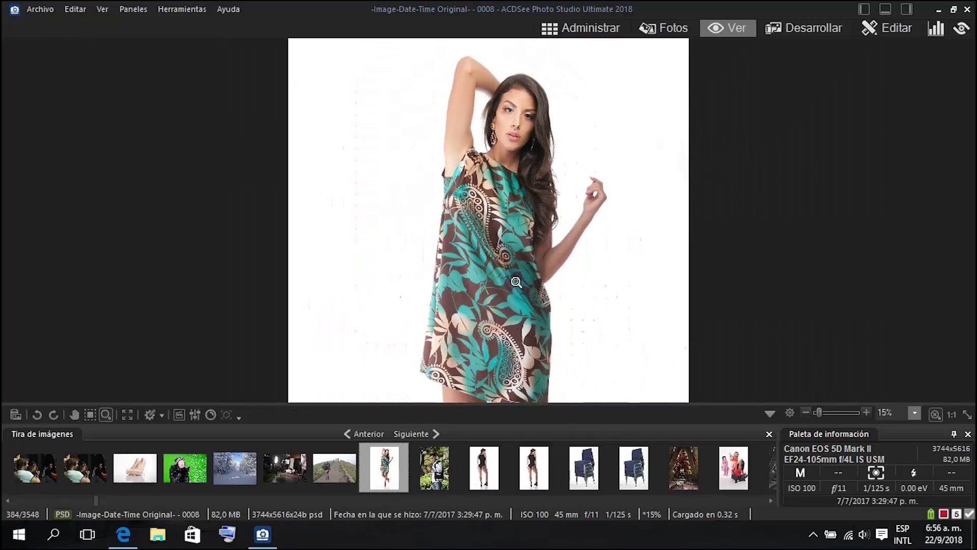
{"action": "right_click", "coordinate": [516, 281]}
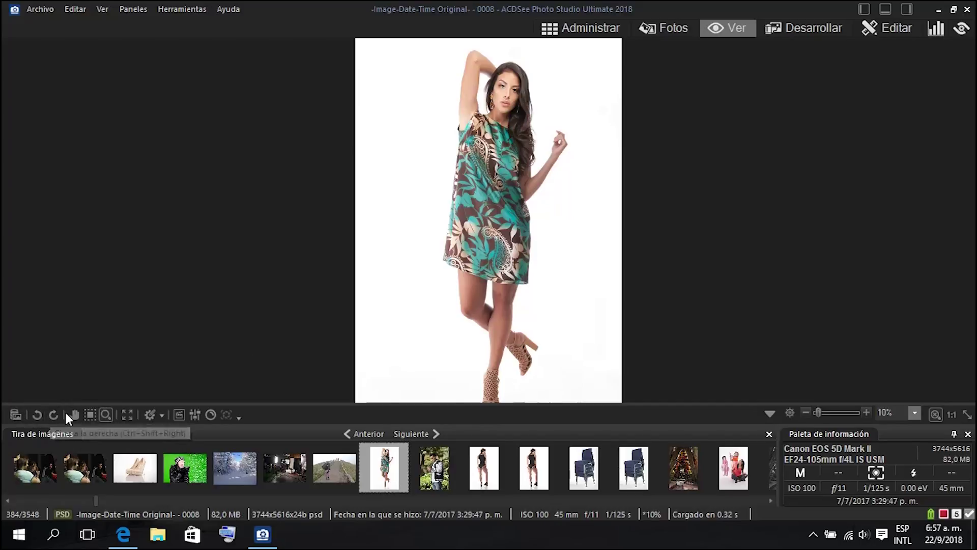
- Enlarge the dress photo to 30% and pan it with the Hand tool until the model's face is in view
{"action": "scroll", "coordinate": [560, 193], "scroll_direction": "up", "scroll_amount": 3}
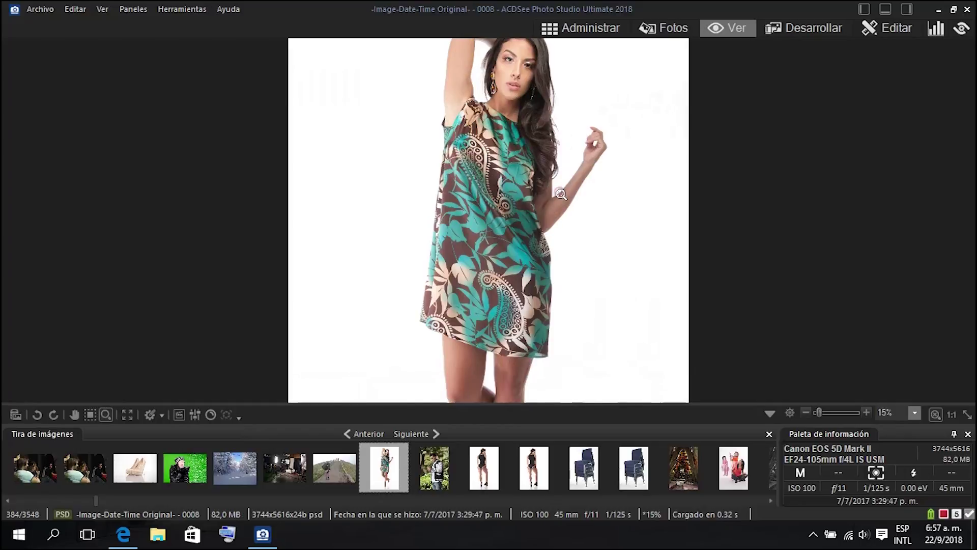
{"action": "left_click", "coordinate": [77, 413]}
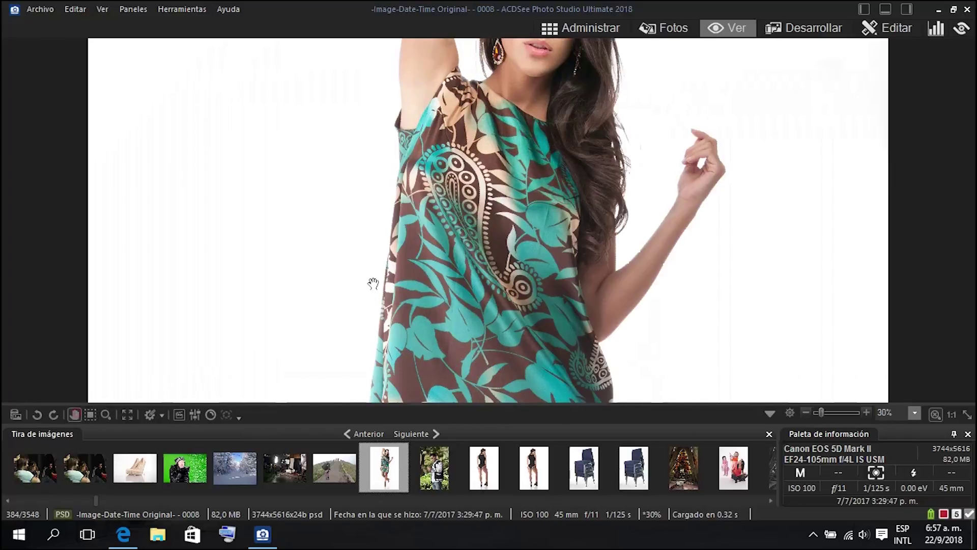
{"action": "left_click_drag", "start_coordinate": [532, 88], "coordinate": [431, 275]}
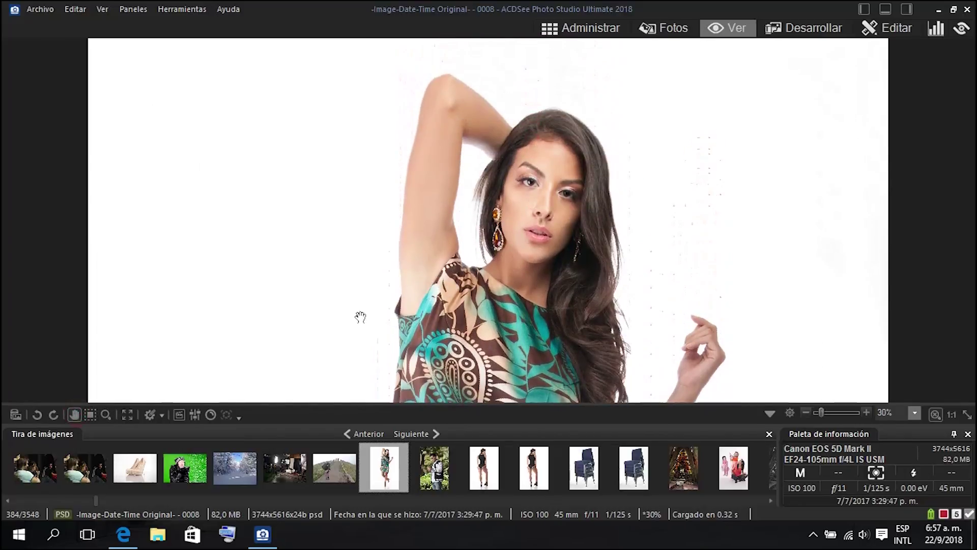
- Preview the dress photo in full screen, return to the normal window and advance to the vignetted JPG version
{"action": "left_click", "coordinate": [127, 416]}
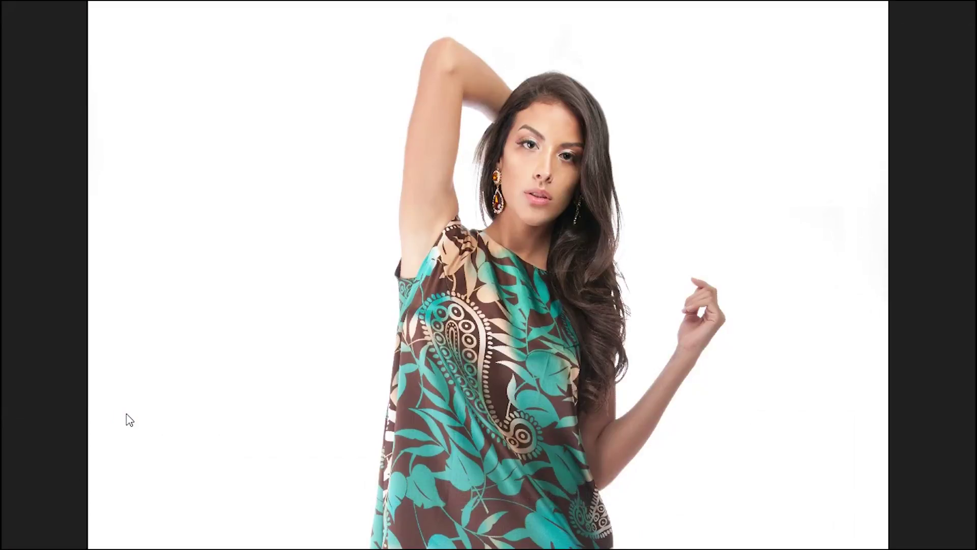
{"action": "key", "text": "f"}
{"action": "key", "text": "f"}
{"action": "key", "text": "f"}
{"action": "key", "text": "space"}
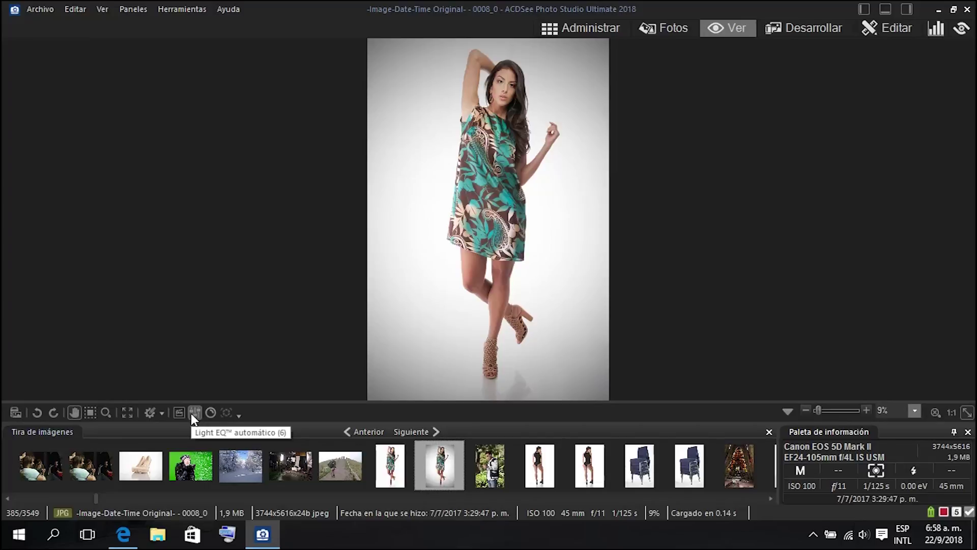
- Open the photo of the man in the varsity jacket and compare it with automatic Light EQ on and off
{"action": "left_click", "coordinate": [485, 458]}
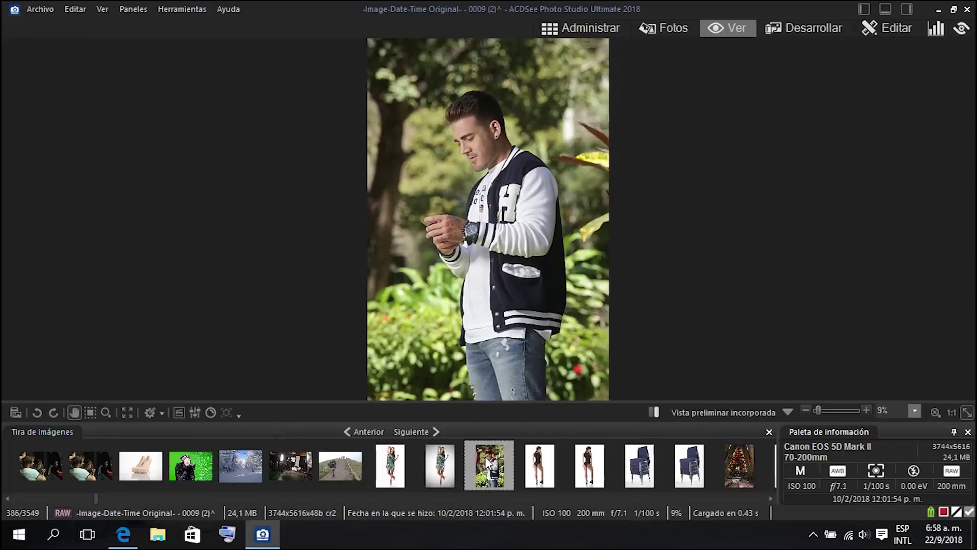
{"action": "left_click", "coordinate": [195, 412]}
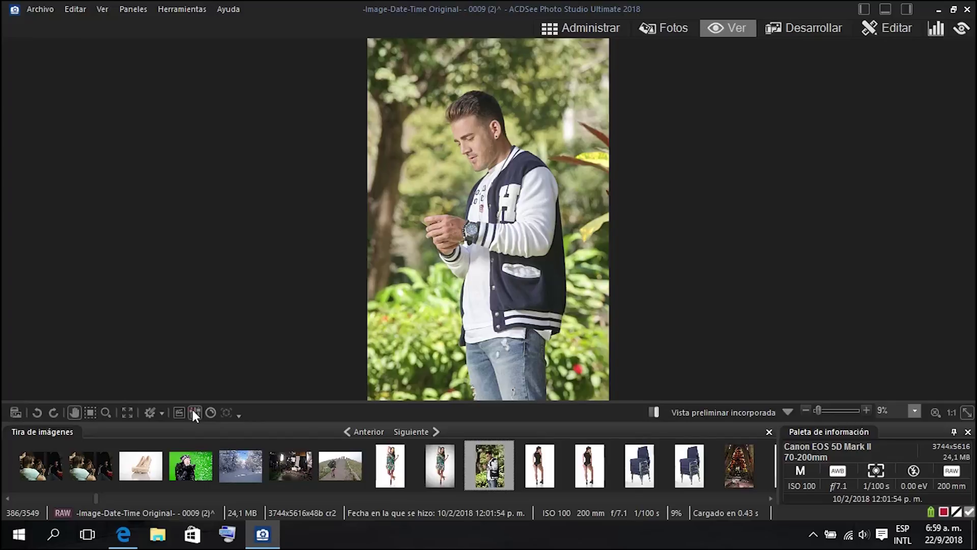
{"action": "left_click", "coordinate": [195, 413]}
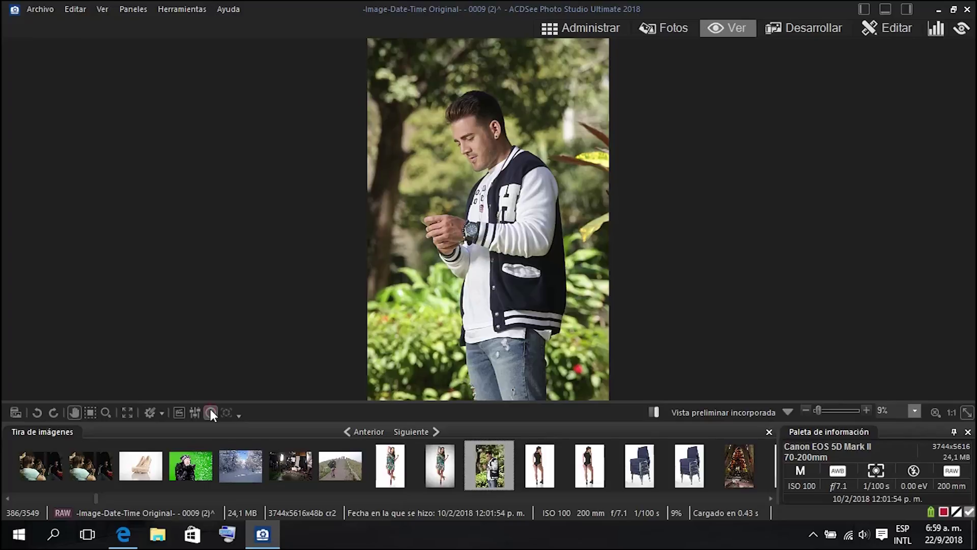
- Try the Lomo, Ninguno and Blanco y negro view effects on the varsity jacket photo, finishing with Sepia
{"action": "left_click", "coordinate": [210, 412]}
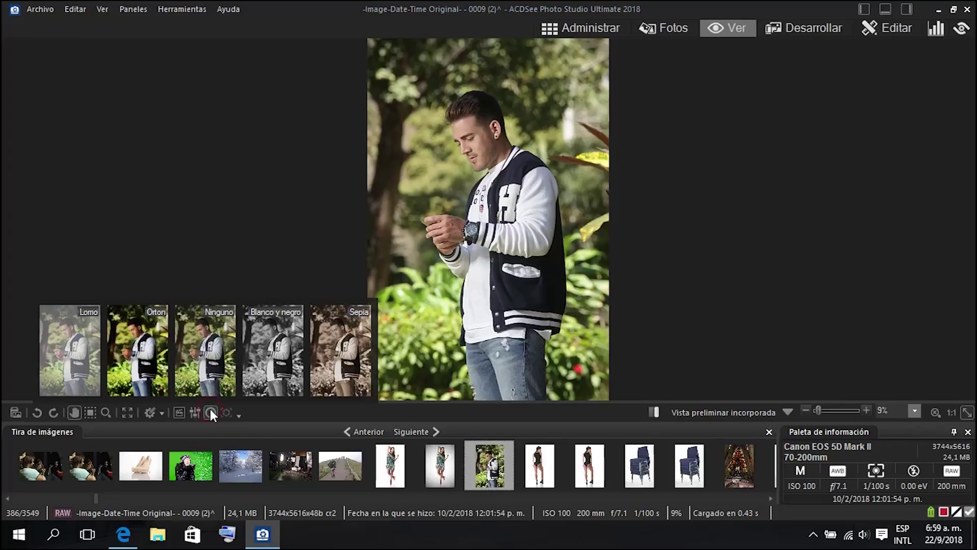
{"action": "left_click", "coordinate": [70, 359]}
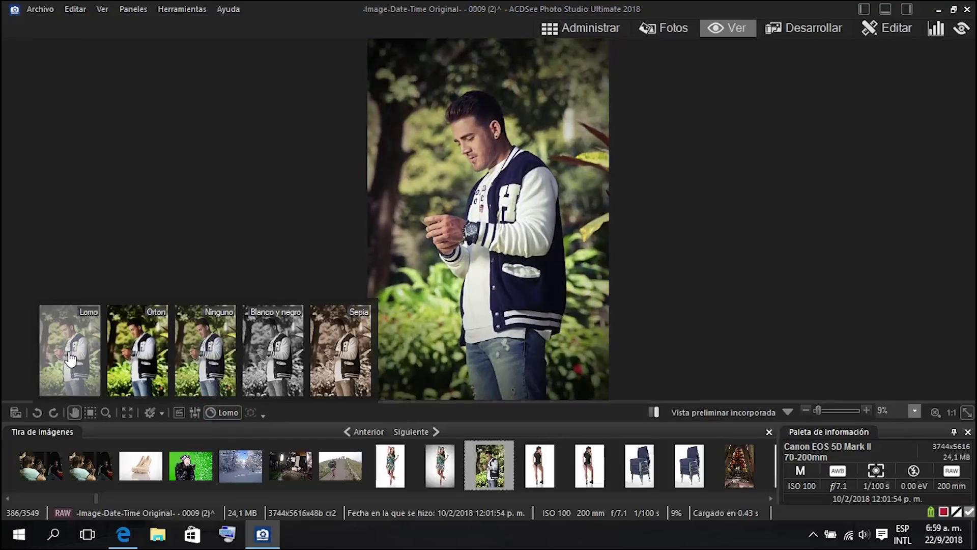
{"action": "left_click", "coordinate": [231, 350]}
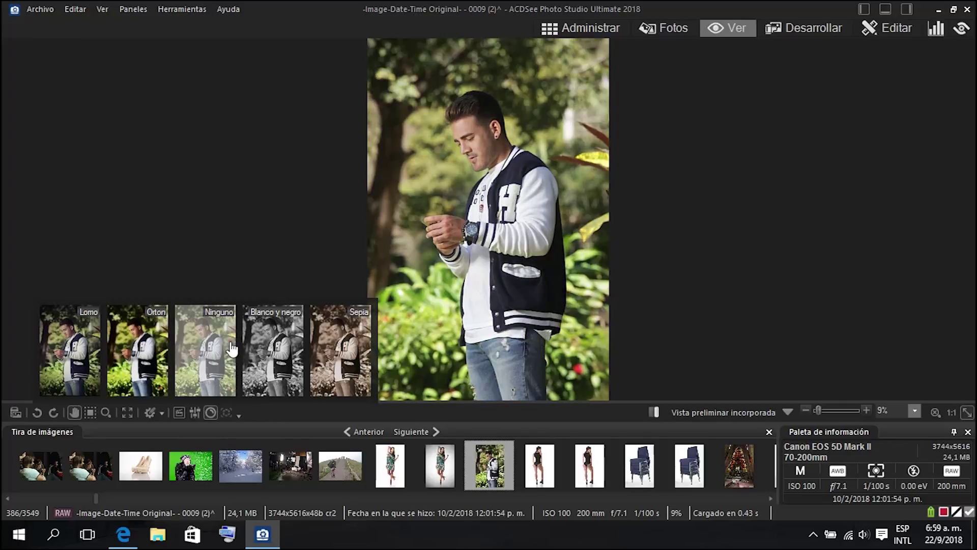
{"action": "left_click", "coordinate": [272, 356]}
{"action": "left_click", "coordinate": [354, 365]}
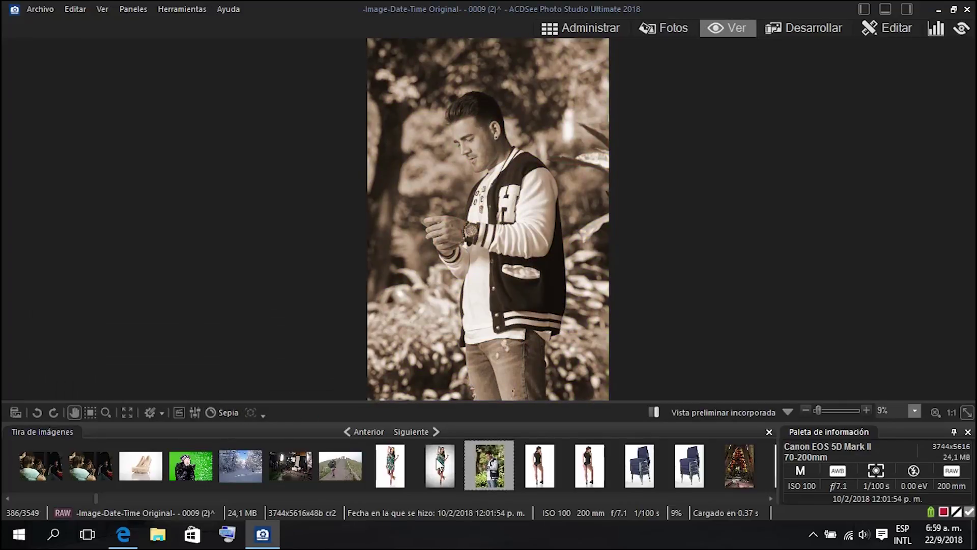
- View the two dress photos, the umbrella photo and the studio set photo with the Sepia effect
{"action": "left_click", "coordinate": [439, 464]}
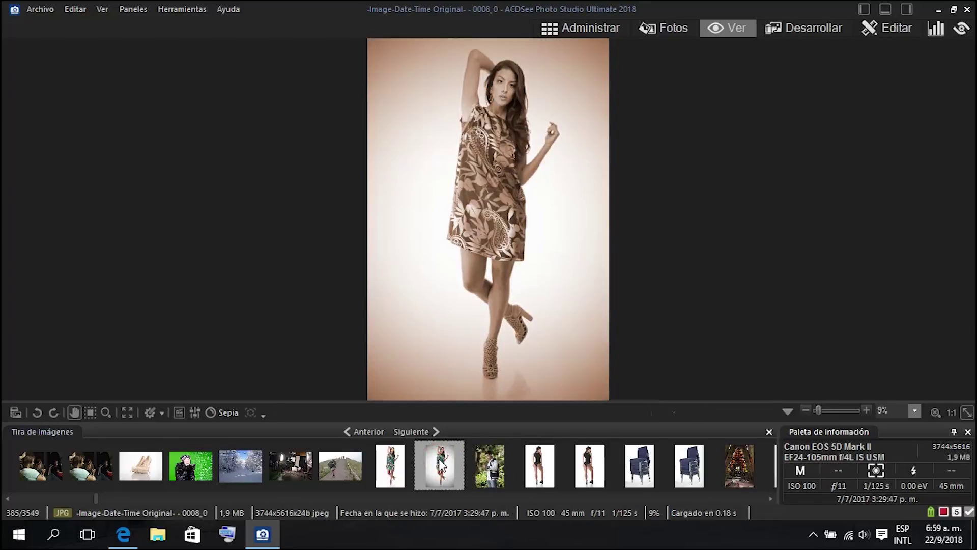
{"action": "left_click", "coordinate": [392, 465]}
{"action": "left_click", "coordinate": [339, 461]}
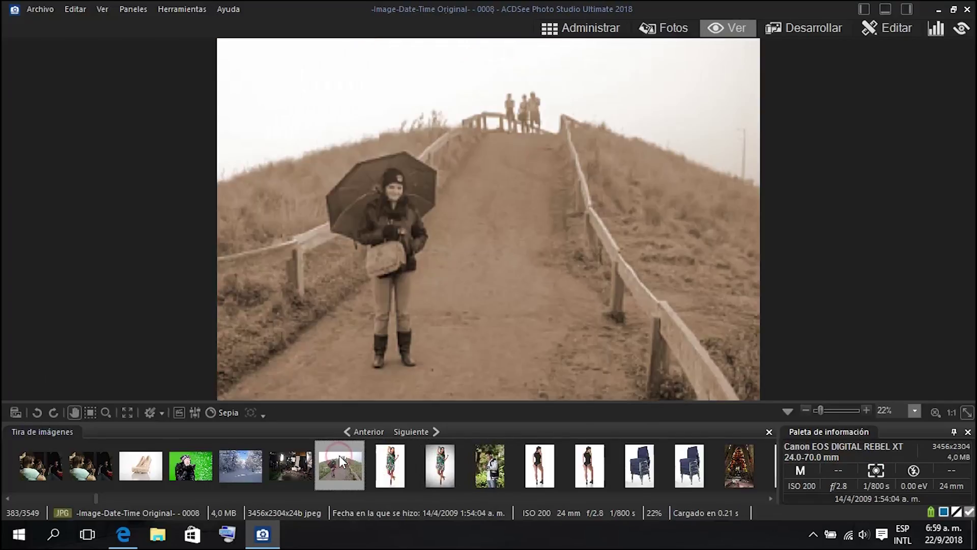
{"action": "left_click", "coordinate": [289, 466]}
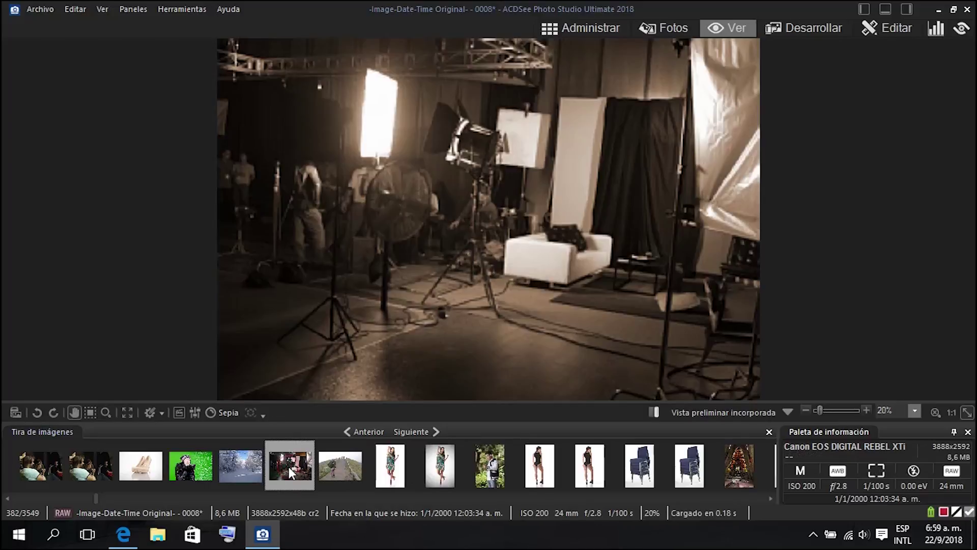
- Open the snowy forest photo and set the view effect to Ninguno
{"action": "left_click", "coordinate": [241, 465]}
{"action": "left_click", "coordinate": [231, 412]}
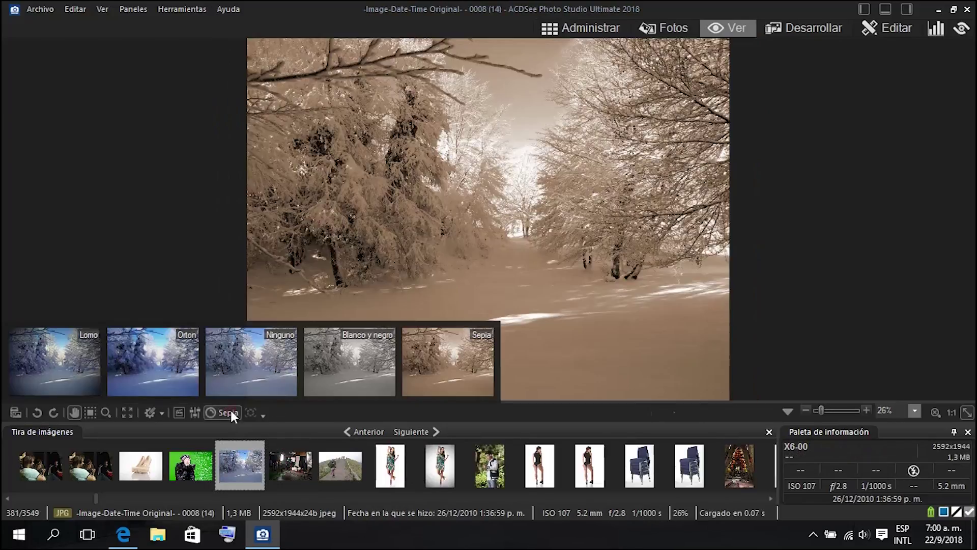
{"action": "left_click", "coordinate": [247, 380]}
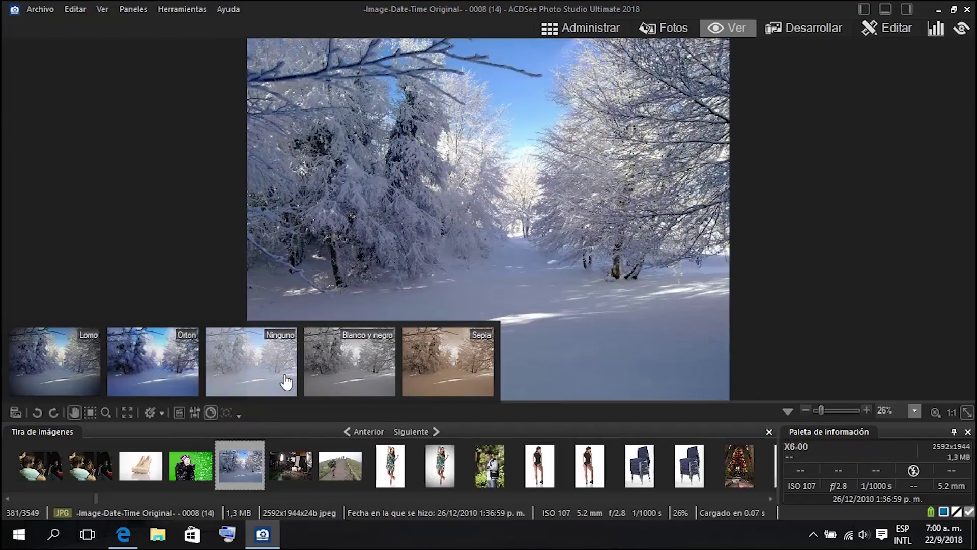
- Open the snowy forest photo in Desarrollar mode to see its development tools, and switch to Editar mode
{"action": "left_click", "coordinate": [790, 28]}
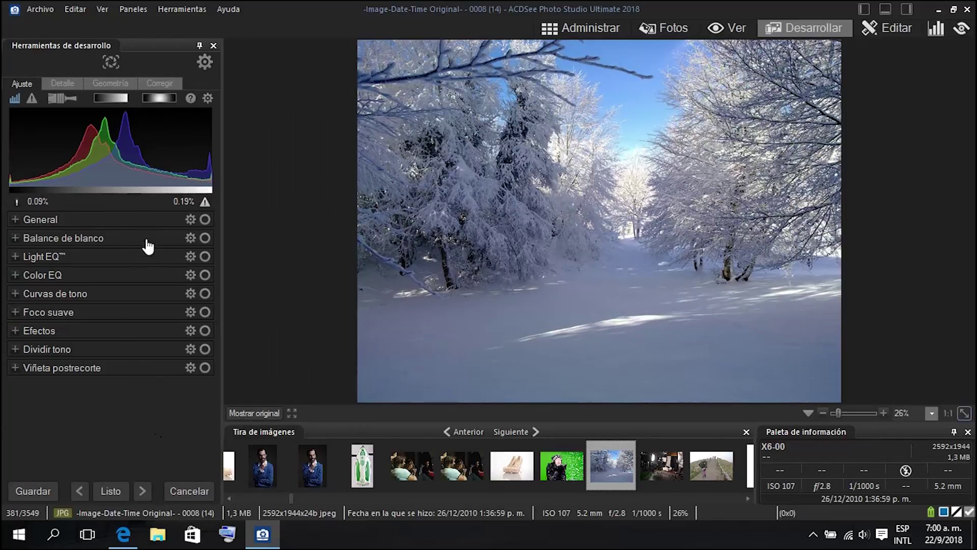
{"action": "left_click", "coordinate": [884, 26]}
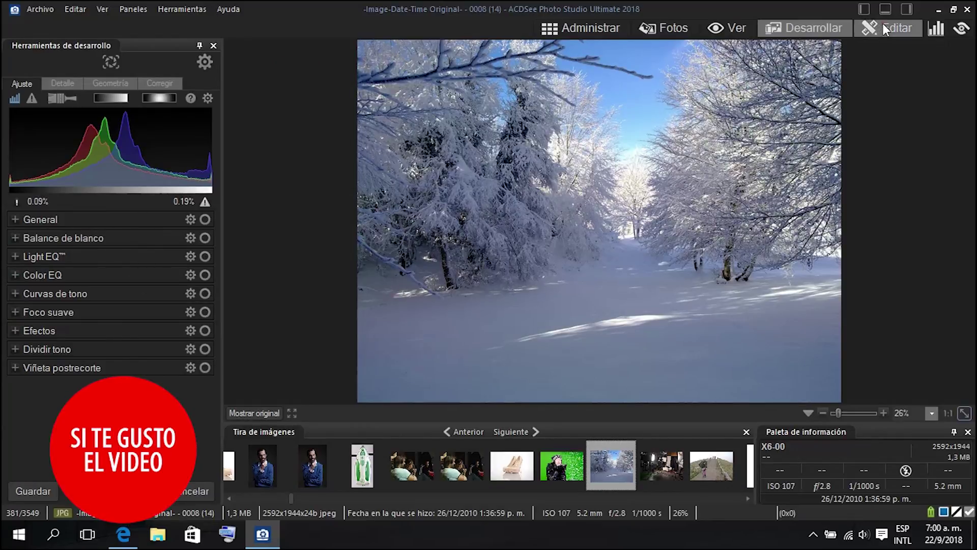